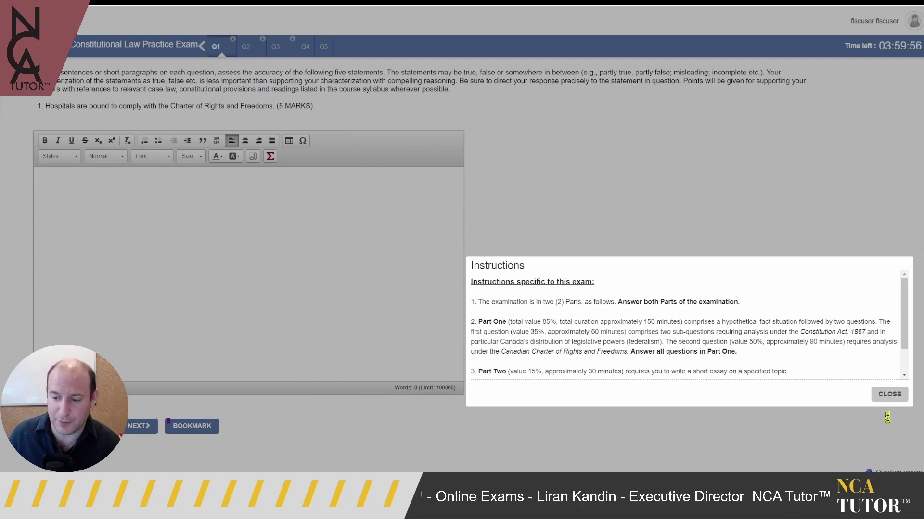
Dismiss the exam instructions and look through questions Q1 to Q5, ending back on Q1.
{"action": "left_click", "coordinate": [896, 396]}
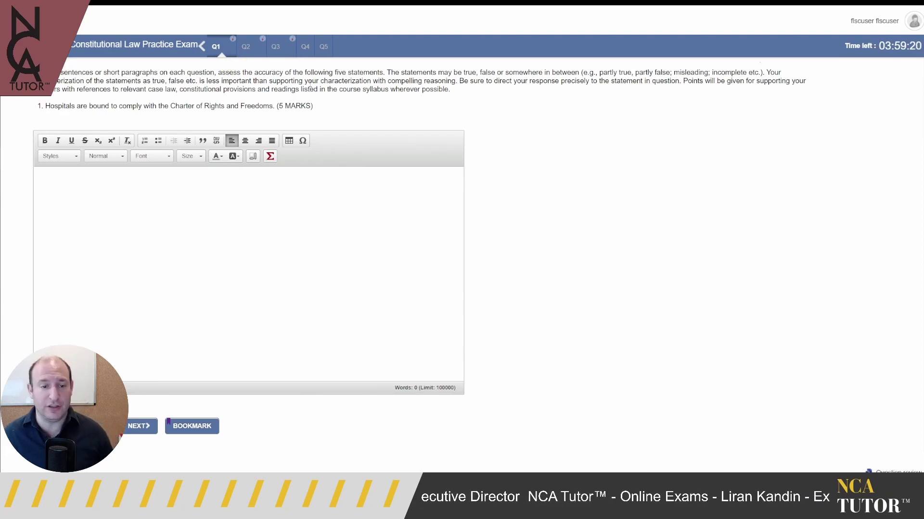
{"action": "left_click", "coordinate": [248, 51]}
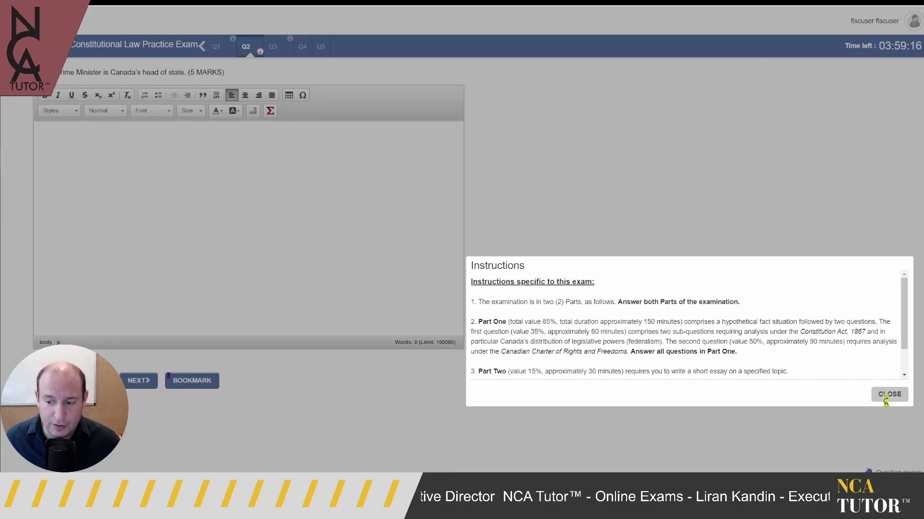
{"action": "left_click", "coordinate": [888, 395]}
{"action": "left_click", "coordinate": [270, 50]}
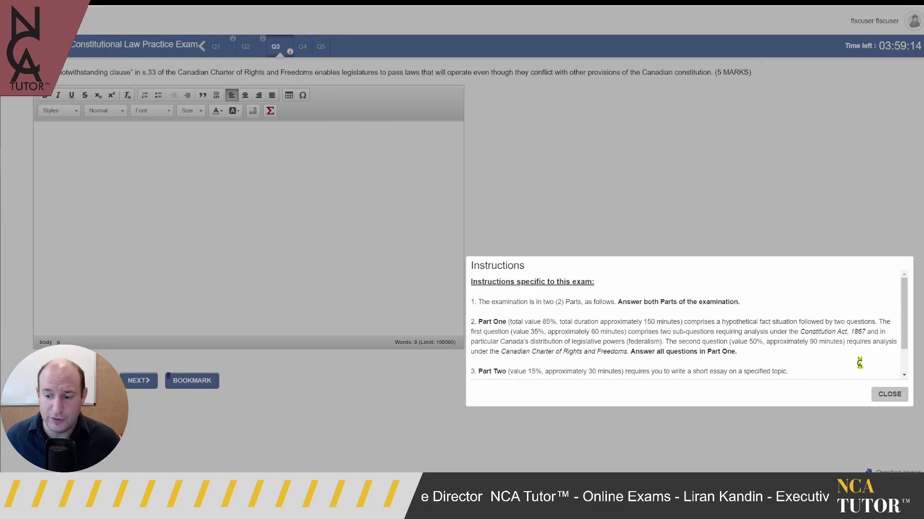
{"action": "left_click", "coordinate": [887, 395]}
{"action": "left_click", "coordinate": [303, 52]}
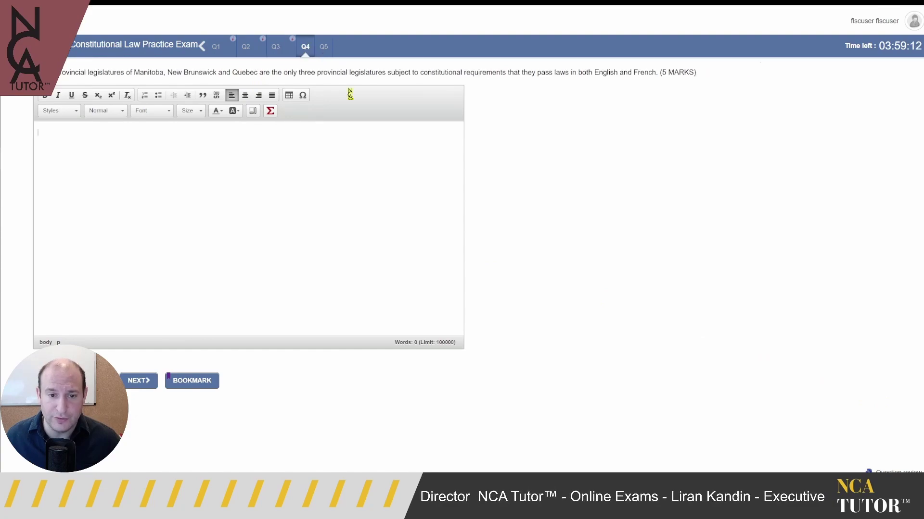
{"action": "left_click", "coordinate": [319, 50]}
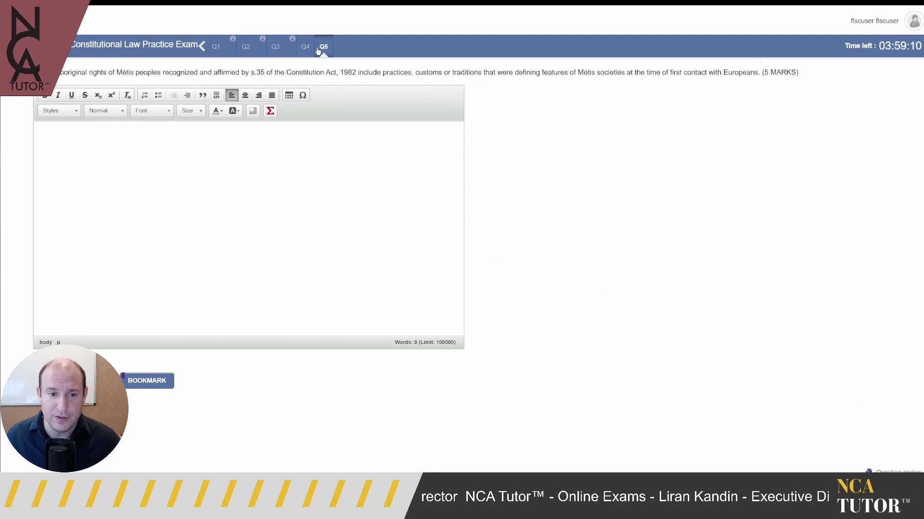
{"action": "left_click", "coordinate": [211, 50]}
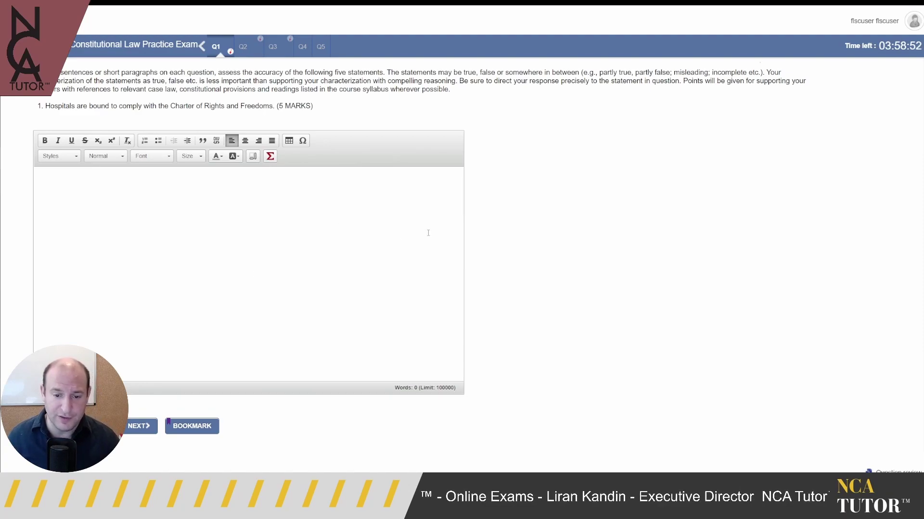
Write "Before you can get this thing to type." as the answer text for Q1.
{"action": "right_click", "coordinate": [63, 220]}
{"action": "left_click", "coordinate": [49, 208]}
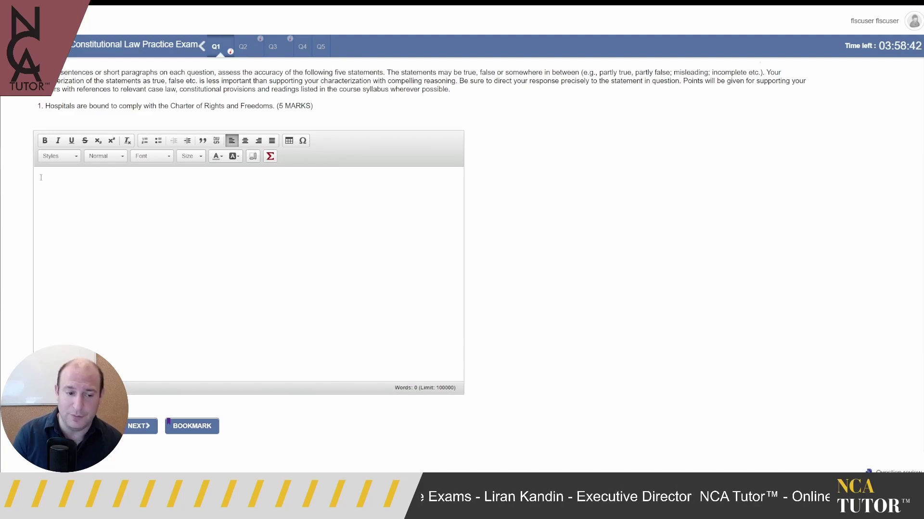
{"action": "type", "text": "ore you can"}
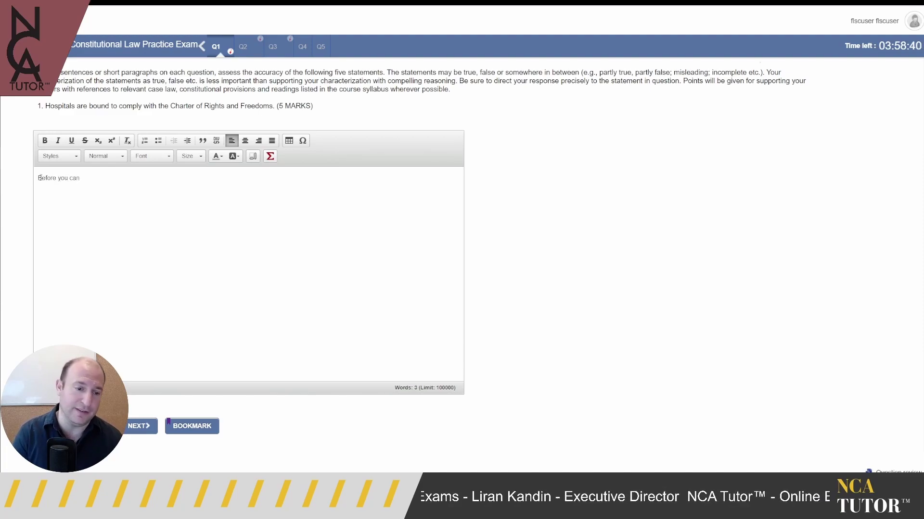
{"action": "type", "text": " get this thing to type"}
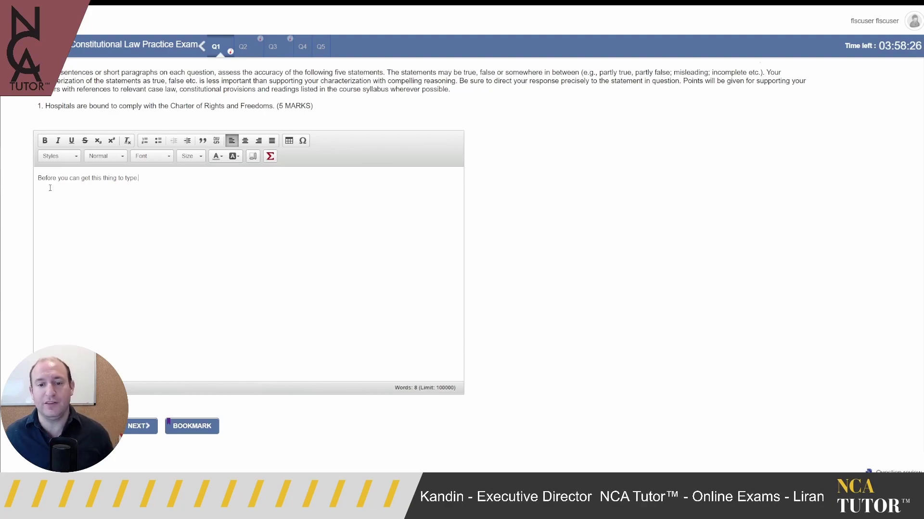
Highlight "may be true, false or somewhere in between" and "case law, constitutional provisions and readings" in the Q1 question text.
{"action": "mouse_move", "coordinate": [35, 153]}
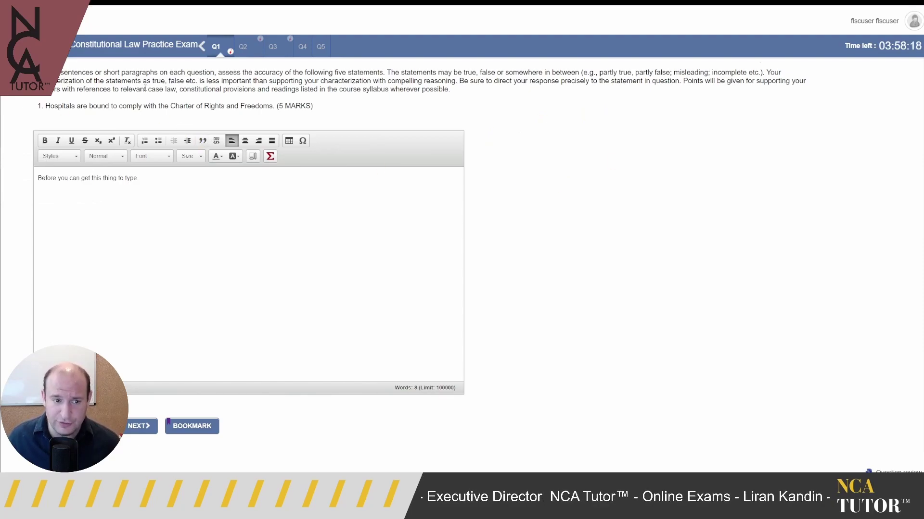
{"action": "left_click_drag", "start_coordinate": [61, 72], "coordinate": [580, 71]}
{"action": "left_click", "coordinate": [459, 72]}
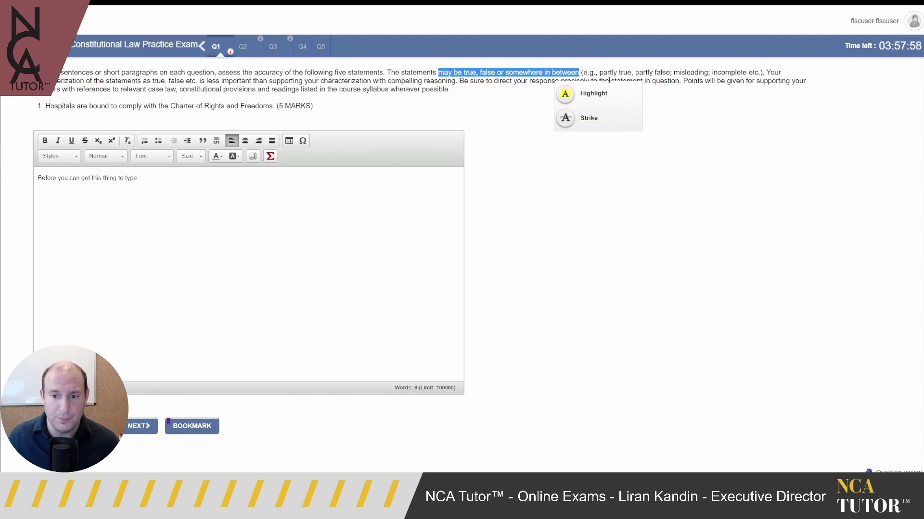
{"action": "left_click", "coordinate": [588, 95]}
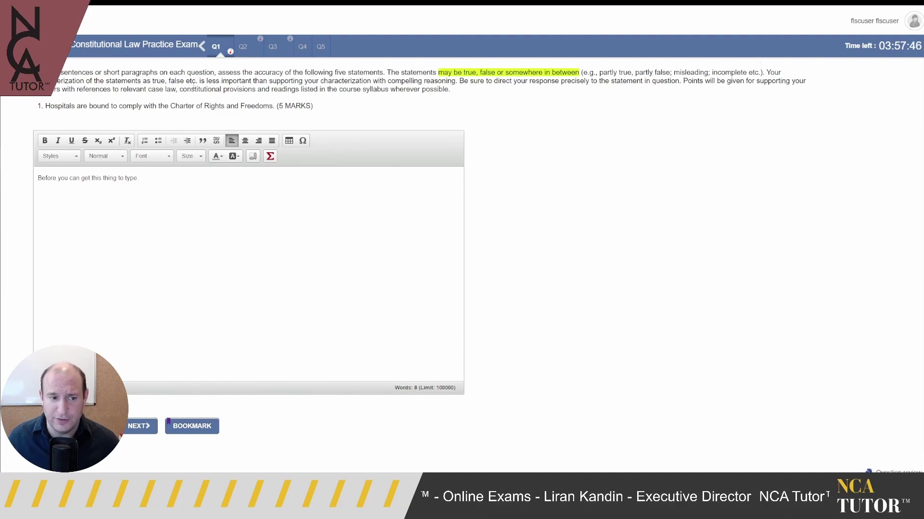
{"action": "left_click_drag", "start_coordinate": [149, 89], "coordinate": [299, 89]}
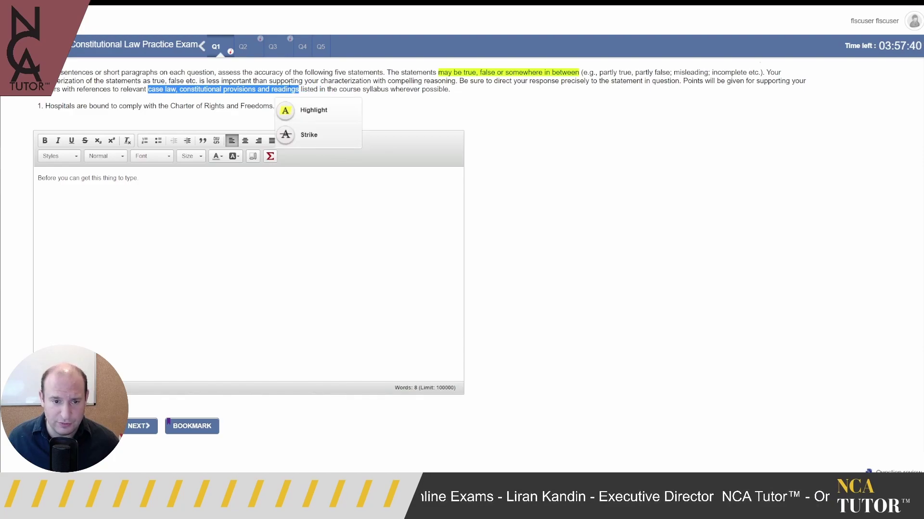
{"action": "left_click", "coordinate": [311, 111]}
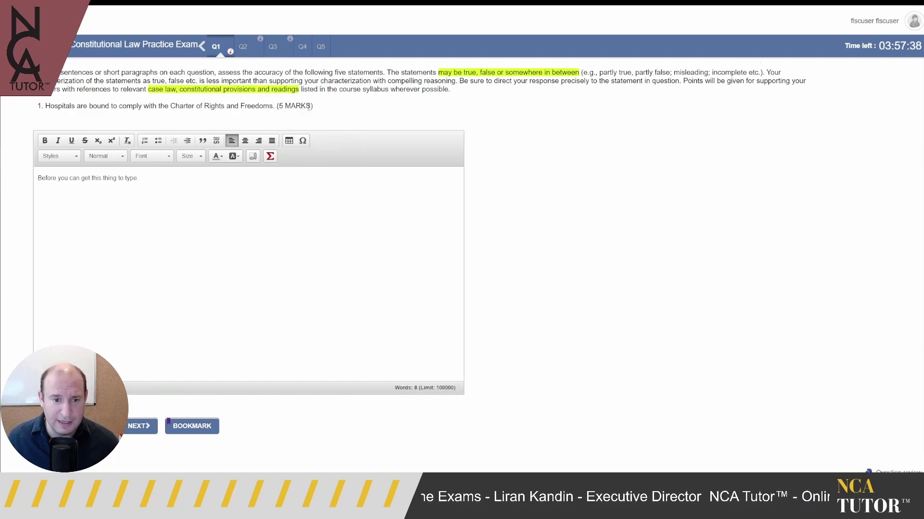
Strike out the word "syllabus" and highlight the word "statements" in the Q1 question text.
{"action": "double_click", "coordinate": [373, 89]}
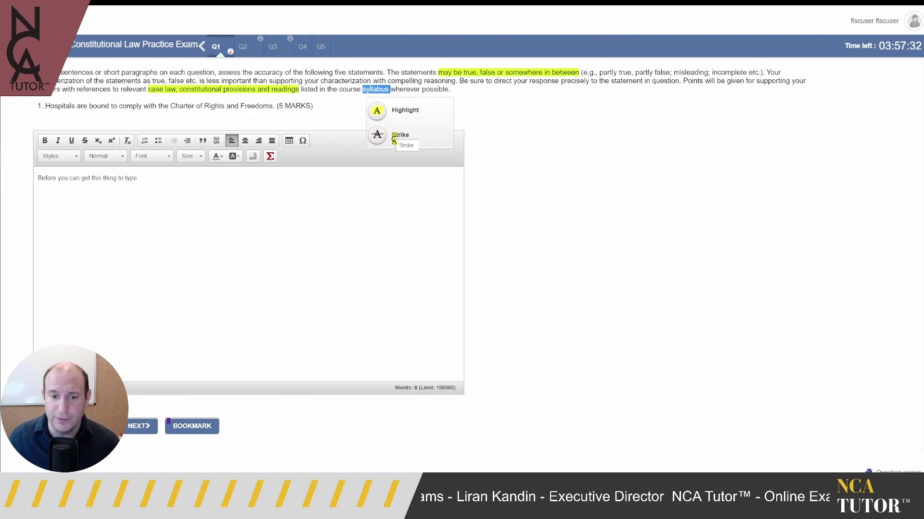
{"action": "left_click", "coordinate": [393, 139]}
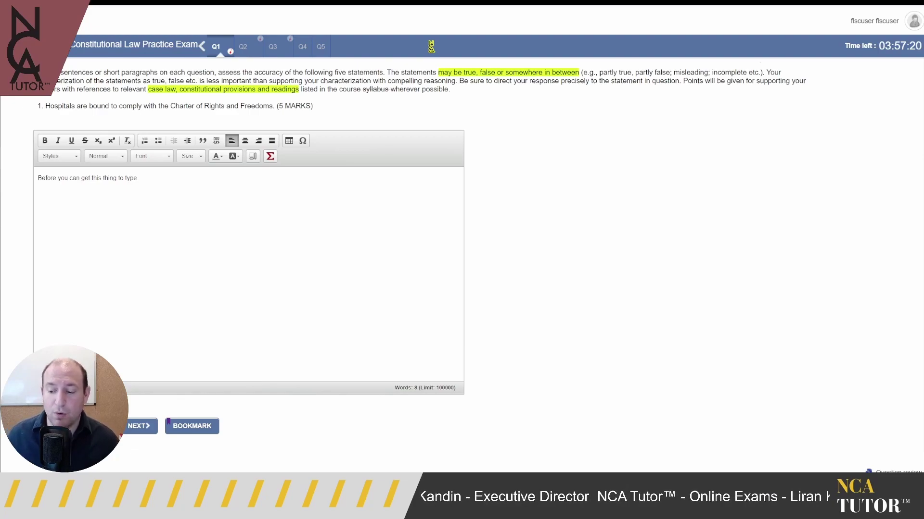
{"action": "double_click", "coordinate": [357, 71]}
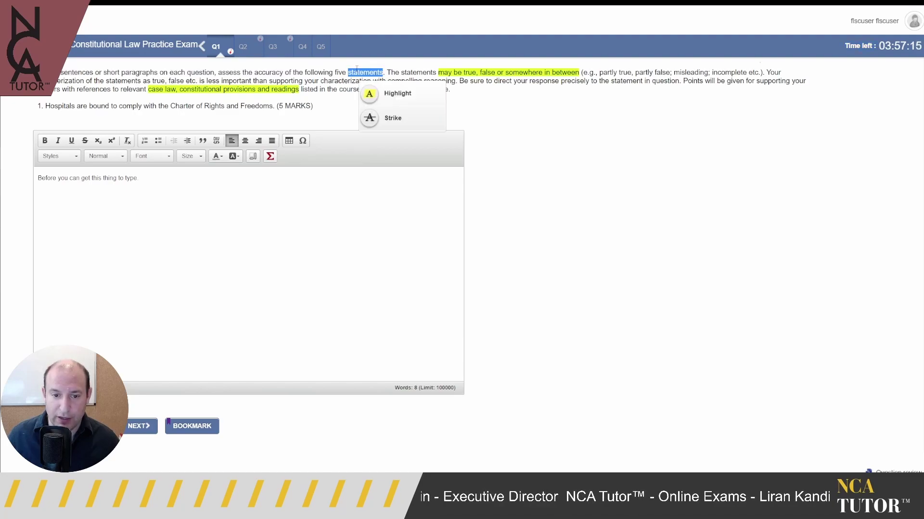
{"action": "left_click", "coordinate": [368, 96]}
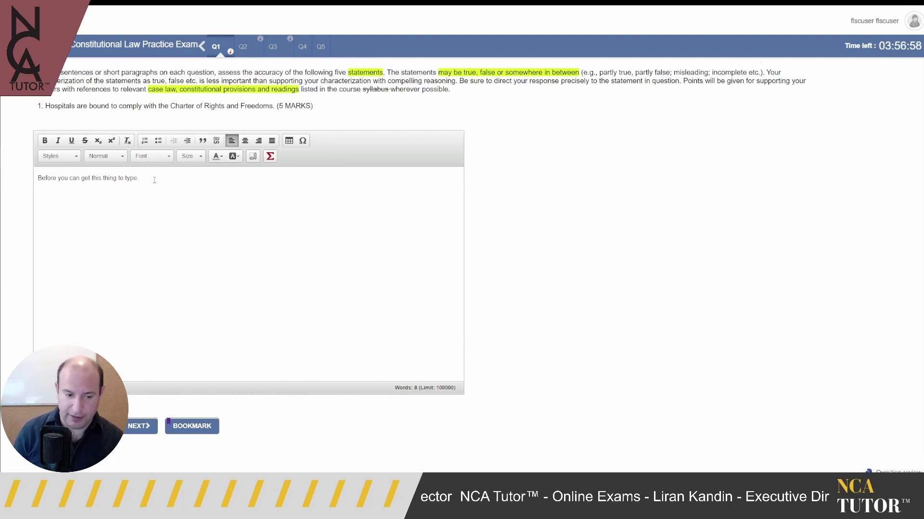
Add the line "Lets I want this to be a heading." below the first sentence of the answer, with blank lines around it.
{"action": "type", "text": "Lets I want this b"}
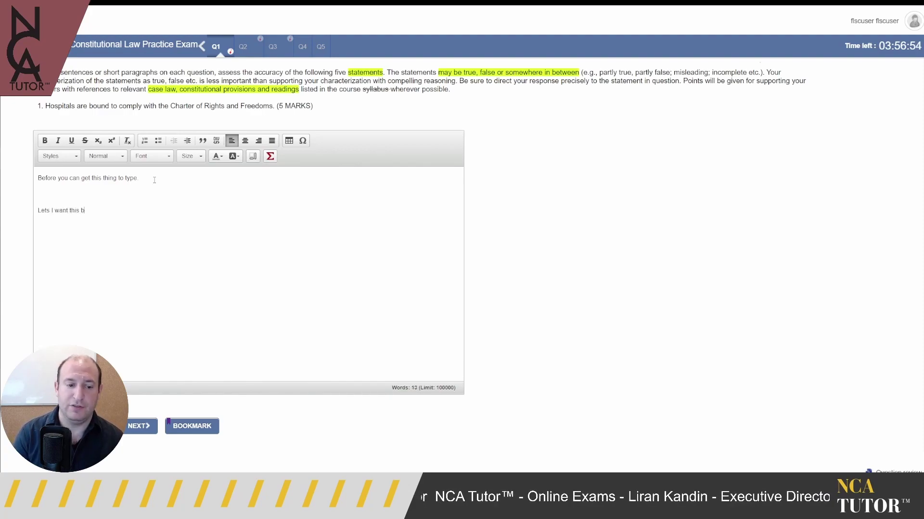
{"action": "key", "text": "BackSpace"}
{"action": "type", "text": "to be a heading"}
{"action": "key", "text": "Return"}
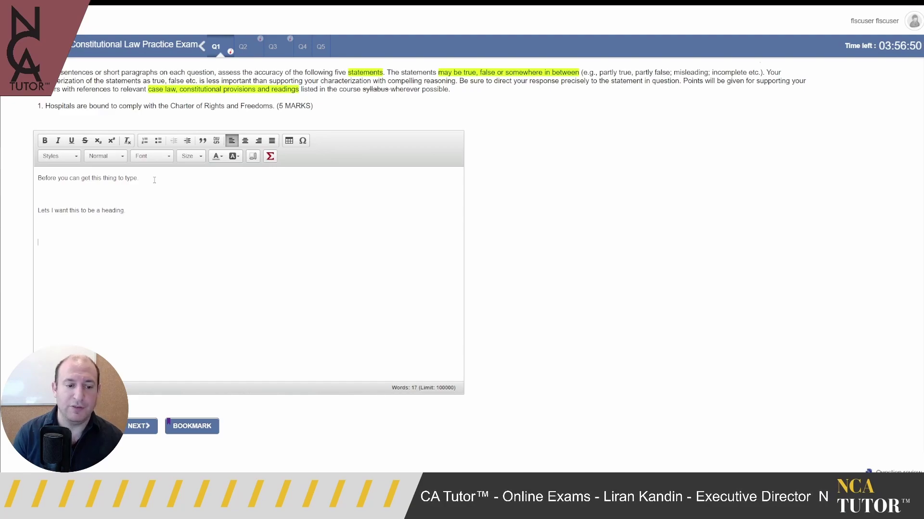
Try the Heading 1 paragraph format on the line "Lets I want this to be a heading.".
{"action": "left_click_drag", "start_coordinate": [127, 211], "coordinate": [27, 210]}
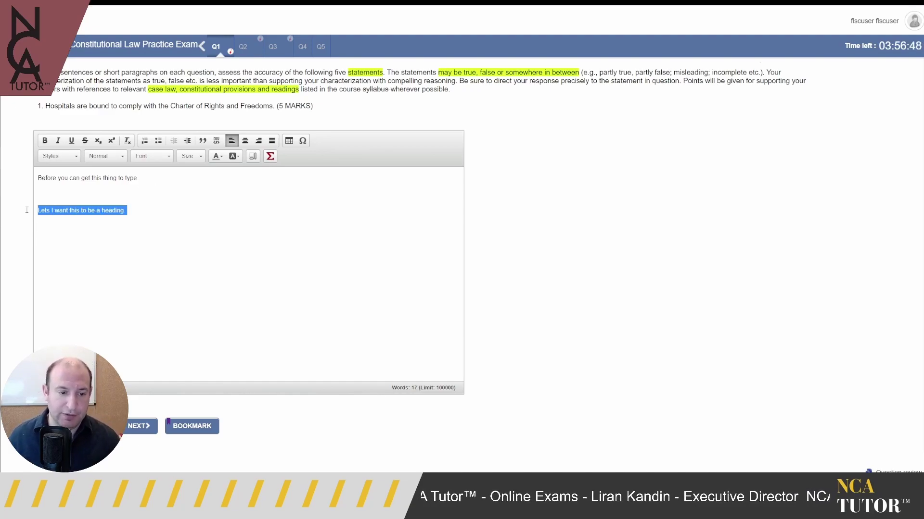
{"action": "left_click", "coordinate": [69, 156]}
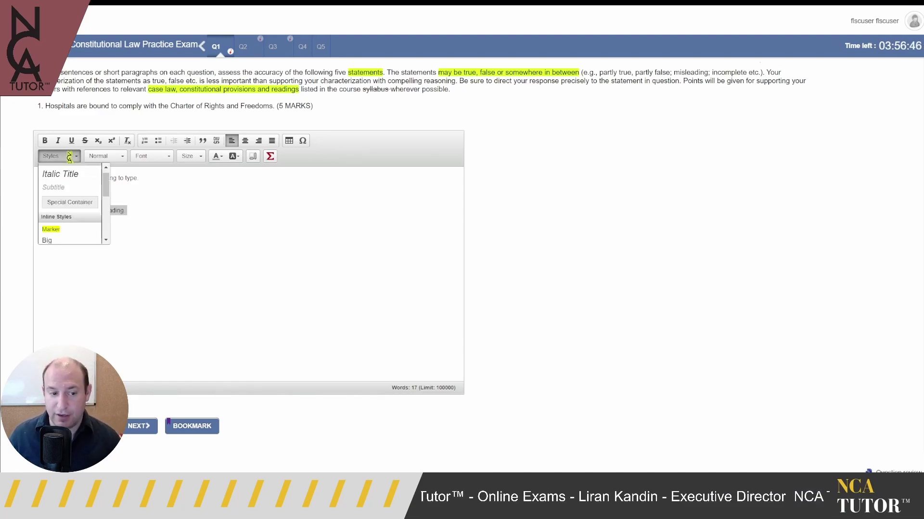
{"action": "scroll", "coordinate": [72, 183], "scroll_direction": "down", "scroll_amount": 5}
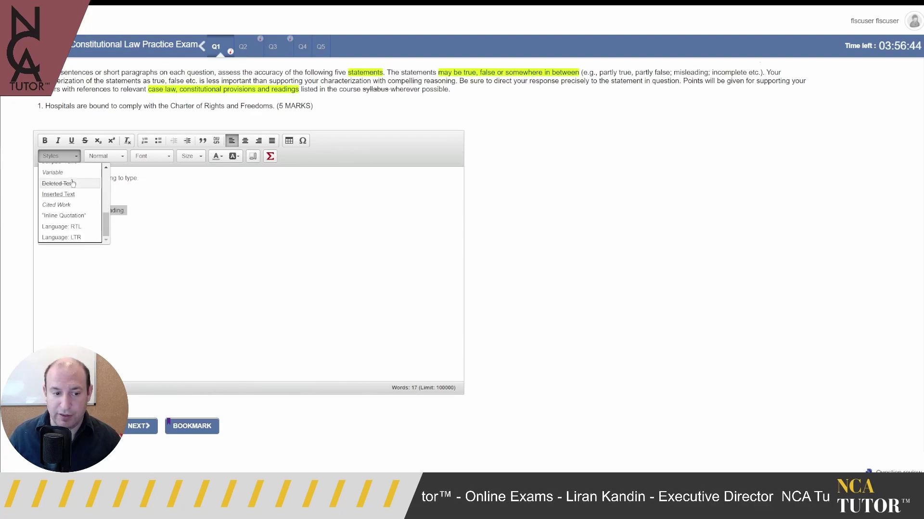
{"action": "scroll", "coordinate": [72, 183], "scroll_direction": "up", "scroll_amount": 5}
{"action": "left_click", "coordinate": [99, 157]}
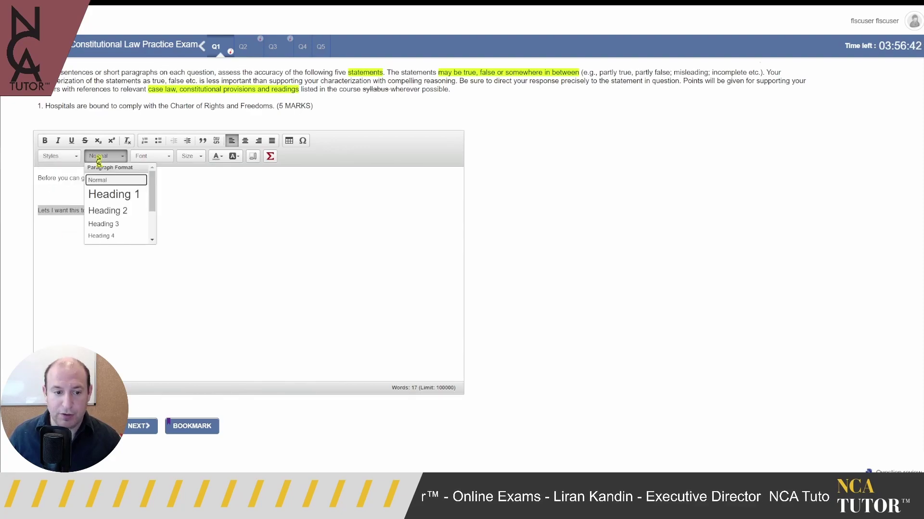
{"action": "left_click", "coordinate": [114, 194]}
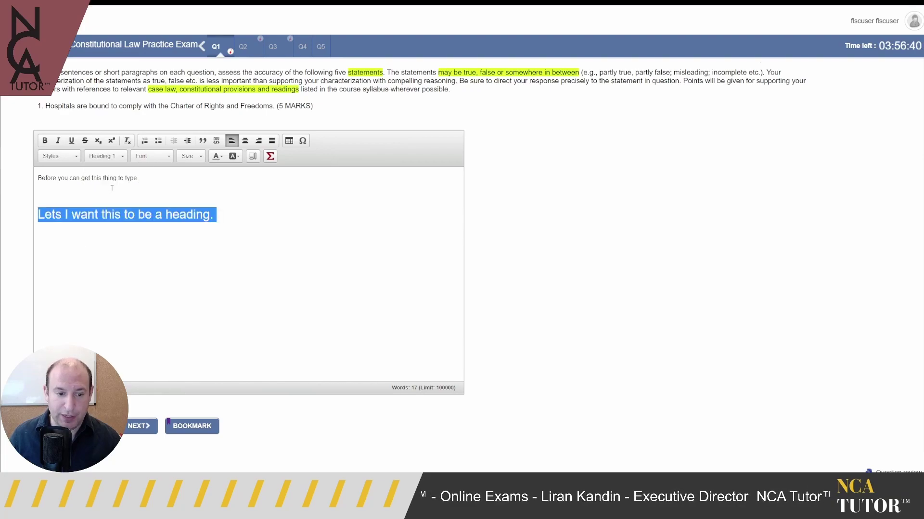
{"action": "left_click", "coordinate": [135, 226]}
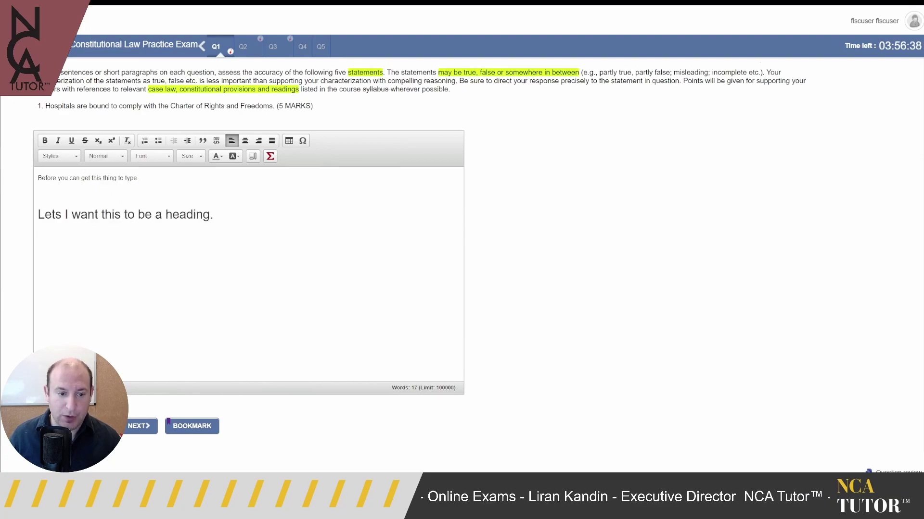
Return the line "Lets I want this to be a heading." to the Normal paragraph format.
{"action": "left_click_drag", "start_coordinate": [224, 215], "coordinate": [29, 212]}
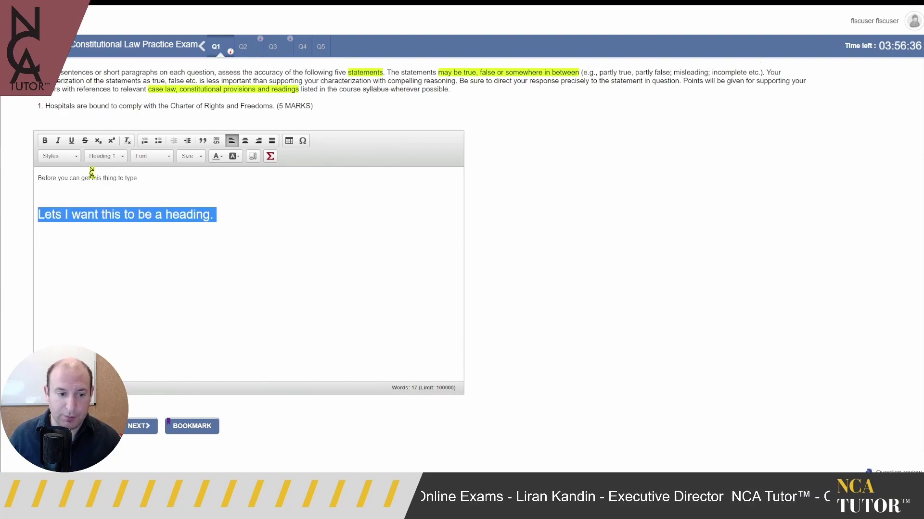
{"action": "left_click", "coordinate": [100, 158]}
{"action": "left_click", "coordinate": [98, 180]}
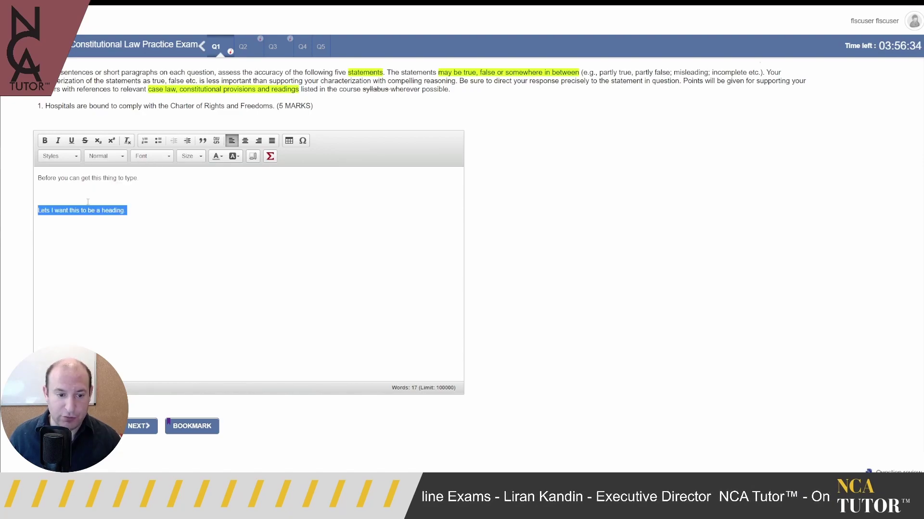
Make the selected heading line bold and set its font size to 28.
{"action": "left_click", "coordinate": [44, 141]}
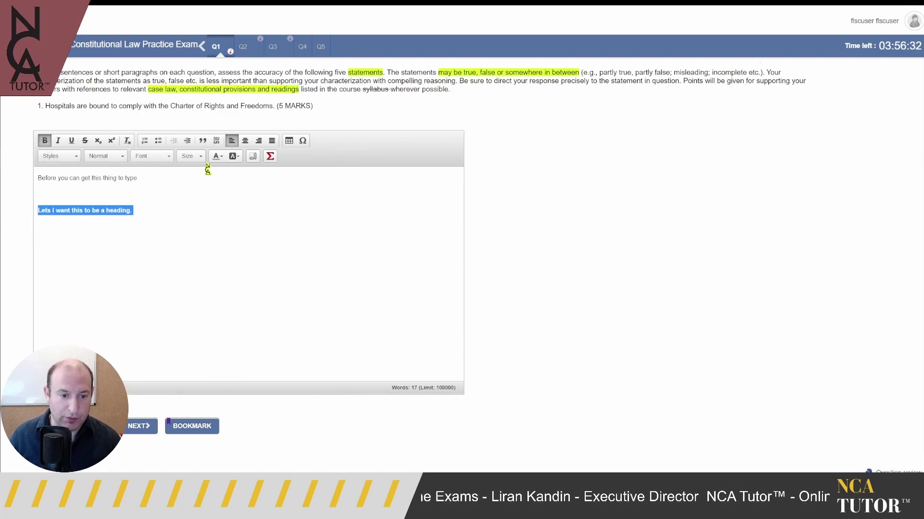
{"action": "left_click", "coordinate": [199, 156]}
{"action": "scroll", "coordinate": [195, 202], "scroll_direction": "down", "scroll_amount": 5}
{"action": "scroll", "coordinate": [195, 202], "scroll_direction": "up", "scroll_amount": 1}
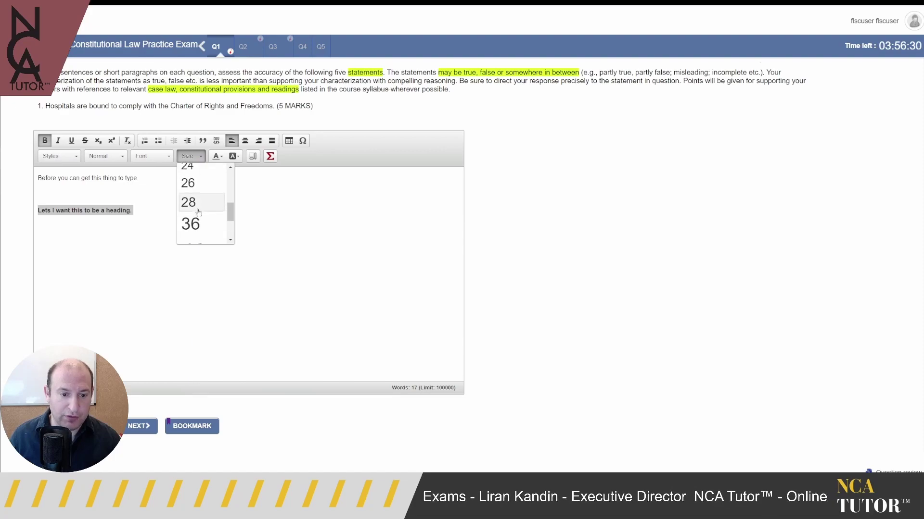
{"action": "left_click", "coordinate": [198, 208]}
{"action": "left_click", "coordinate": [203, 234]}
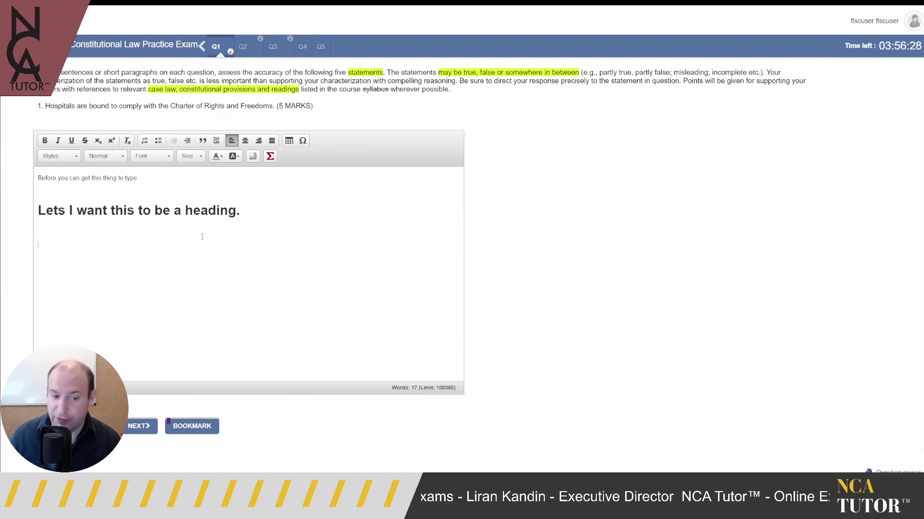
Change the text color of the line "Lets I want this to be a heading." to red.
{"action": "left_click_drag", "start_coordinate": [244, 212], "coordinate": [37, 212]}
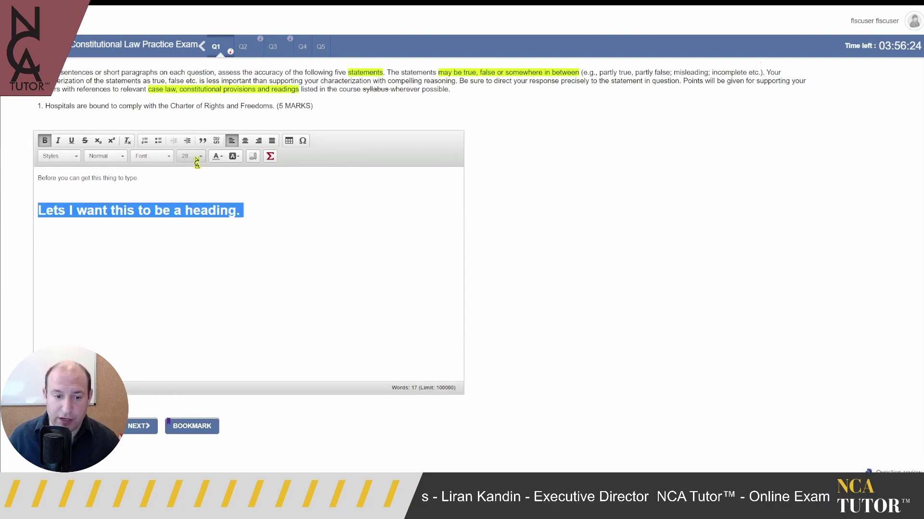
{"action": "left_click", "coordinate": [218, 157]}
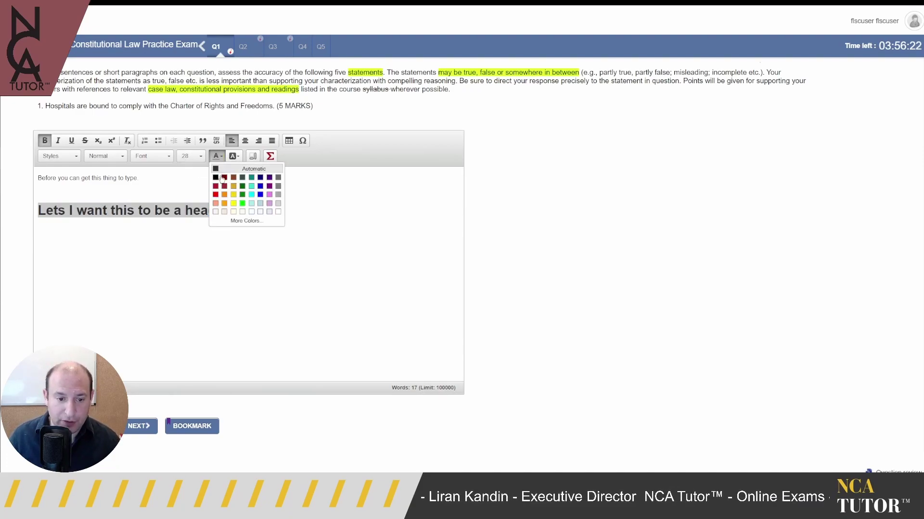
{"action": "left_click", "coordinate": [215, 194]}
{"action": "left_click", "coordinate": [227, 224]}
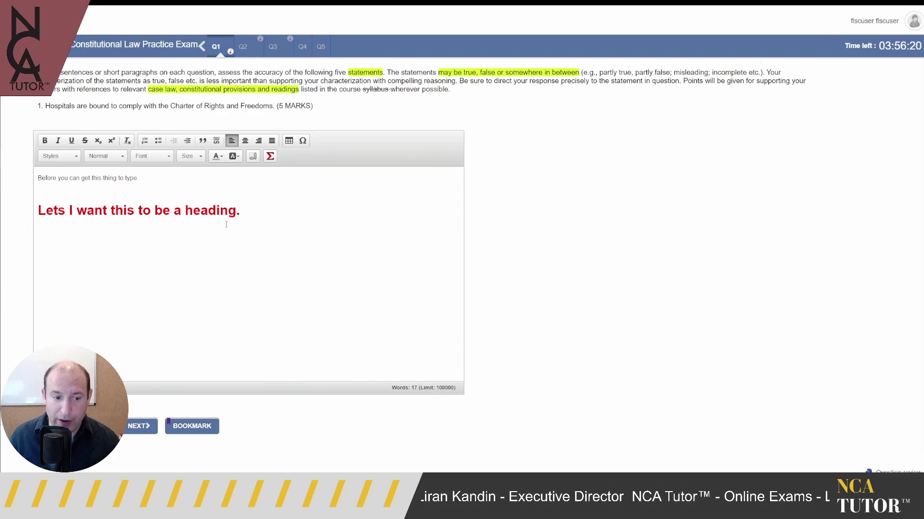
Apply a yellow background color to the line "Lets I want this to be a heading.".
{"action": "left_click_drag", "start_coordinate": [262, 211], "coordinate": [29, 212]}
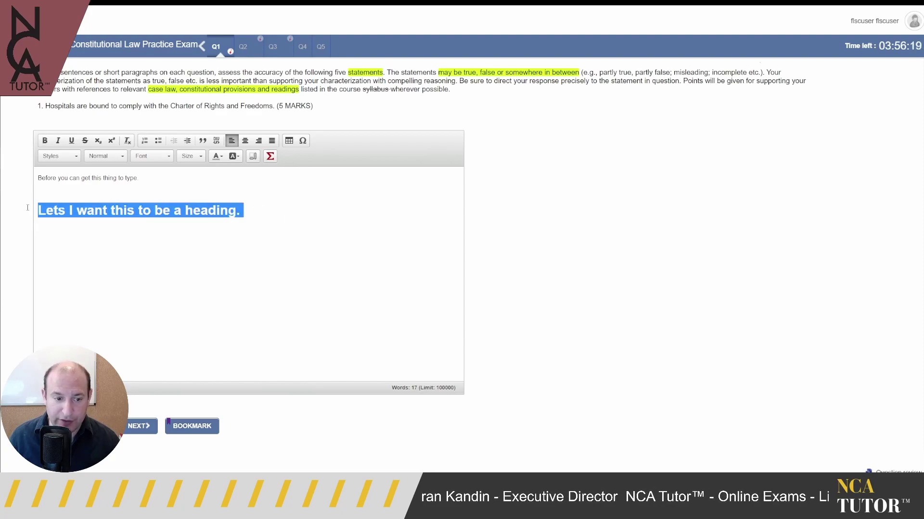
{"action": "left_click", "coordinate": [235, 156]}
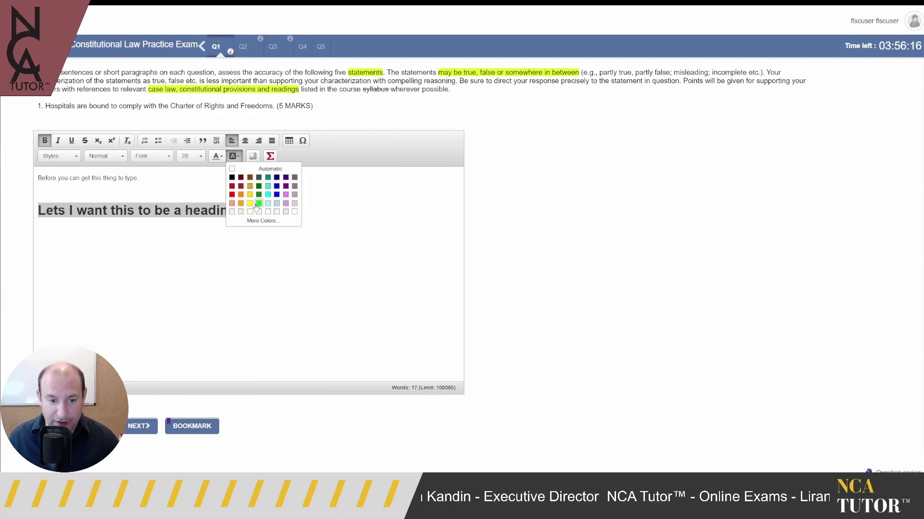
{"action": "left_click", "coordinate": [234, 157]}
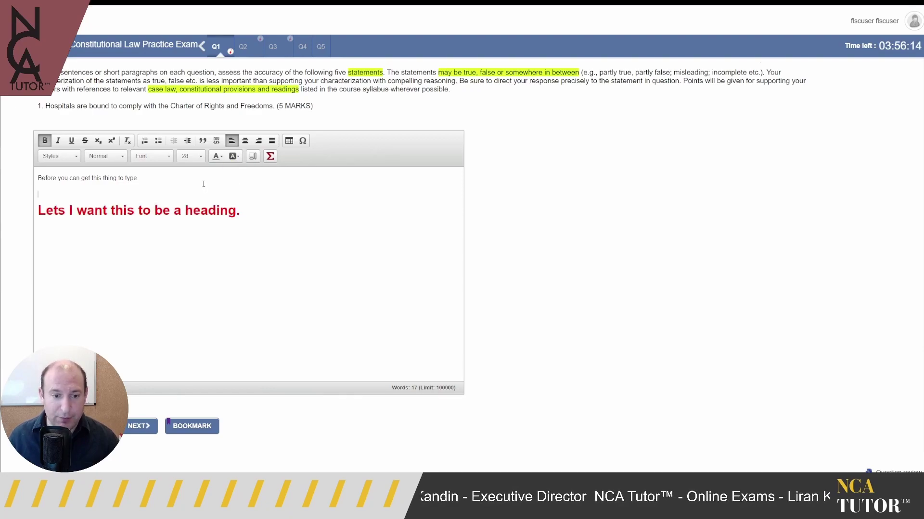
{"action": "left_click_drag", "start_coordinate": [240, 211], "coordinate": [38, 211]}
{"action": "left_click", "coordinate": [238, 158]}
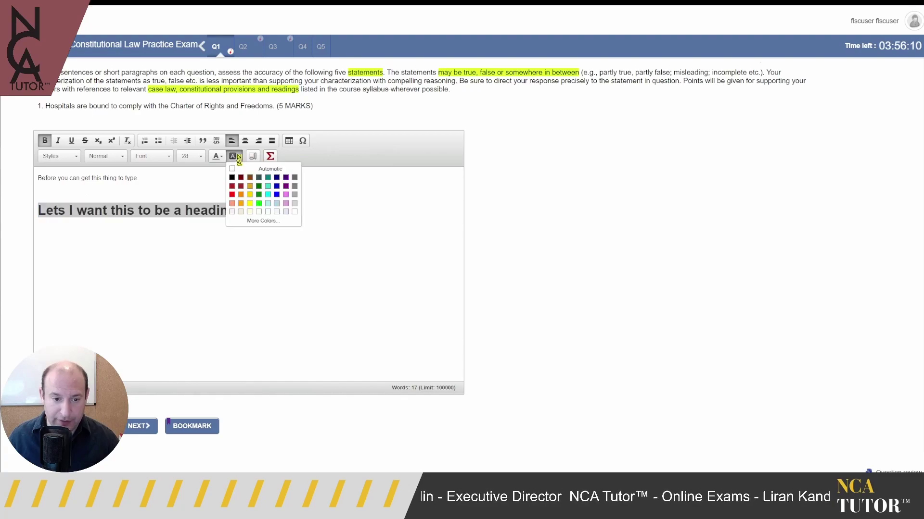
{"action": "left_click", "coordinate": [251, 212]}
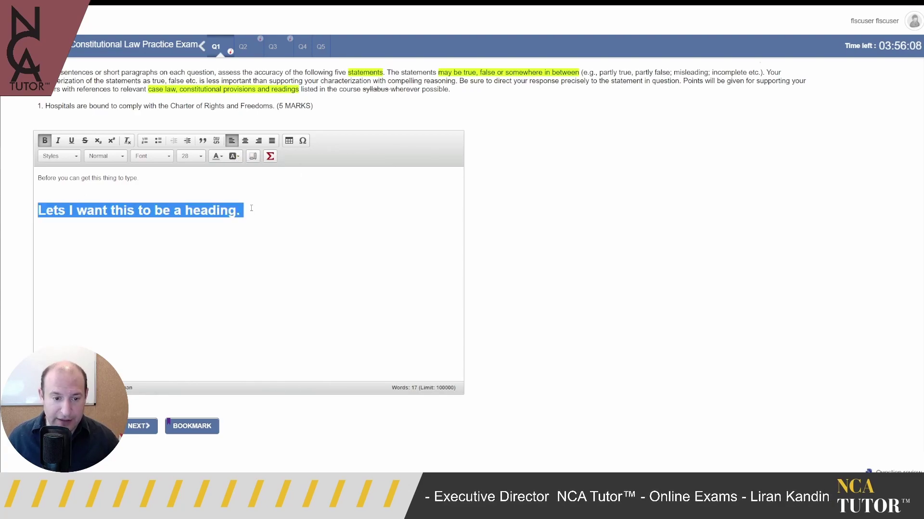
{"action": "left_click", "coordinate": [235, 157]}
{"action": "left_click", "coordinate": [242, 212]}
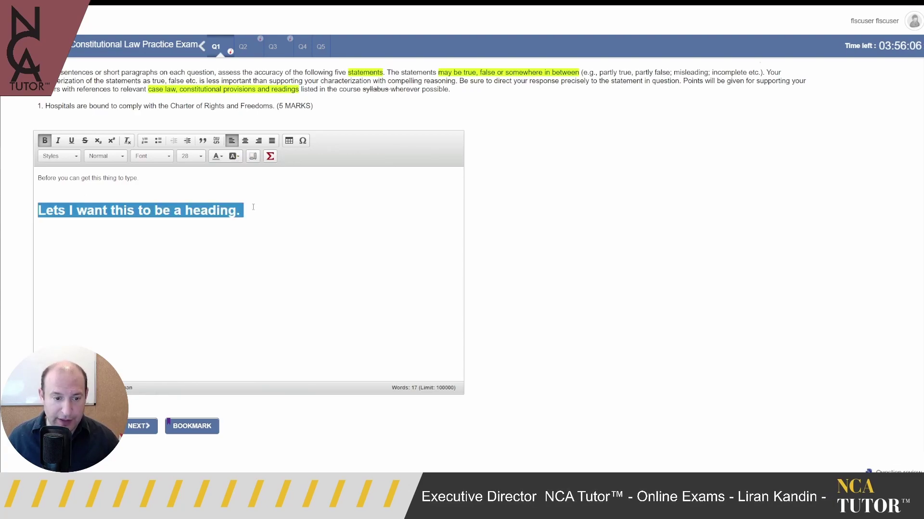
{"action": "left_click", "coordinate": [253, 211]}
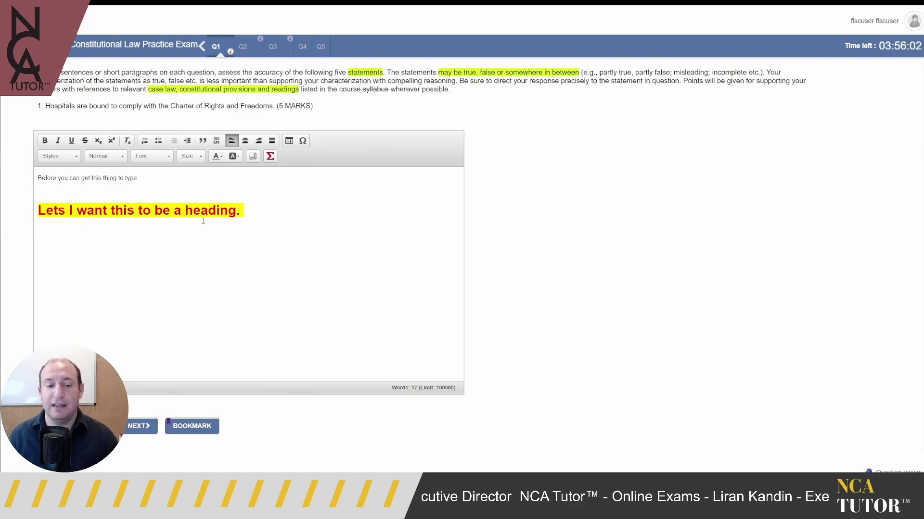
Try a dark red and a blue background color on the line "Lets I want this to be a heading.".
{"action": "left_click_drag", "start_coordinate": [241, 218], "coordinate": [37, 211]}
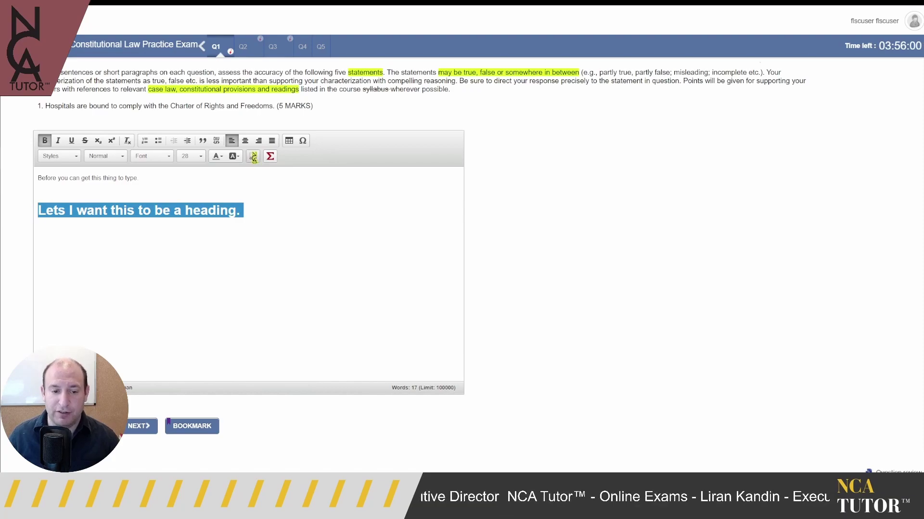
{"action": "left_click", "coordinate": [228, 157]}
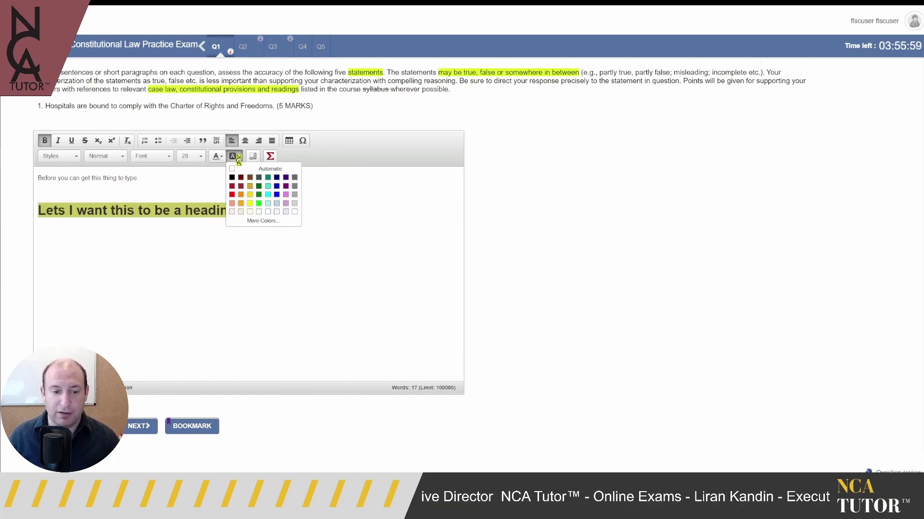
{"action": "left_click", "coordinate": [245, 181]}
{"action": "left_click", "coordinate": [295, 258]}
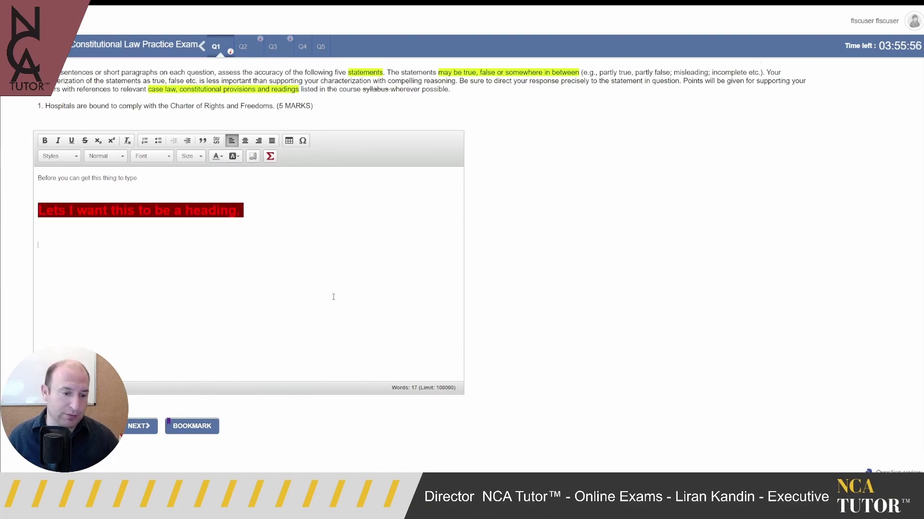
{"action": "left_click_drag", "start_coordinate": [260, 215], "coordinate": [38, 212]}
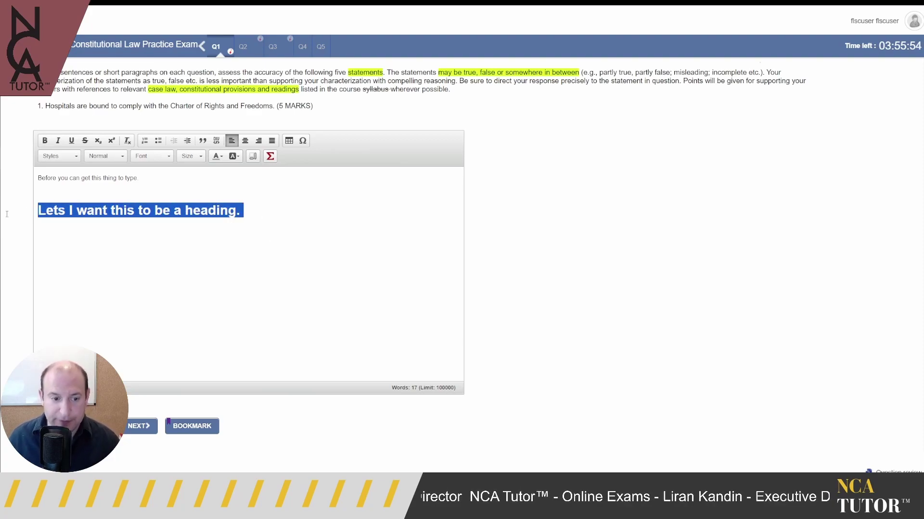
{"action": "left_click", "coordinate": [239, 158]}
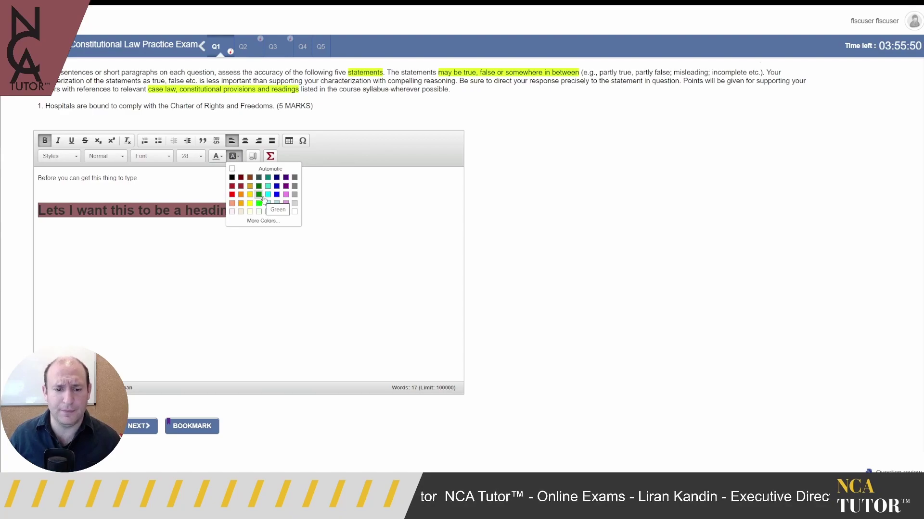
{"action": "left_click", "coordinate": [278, 197]}
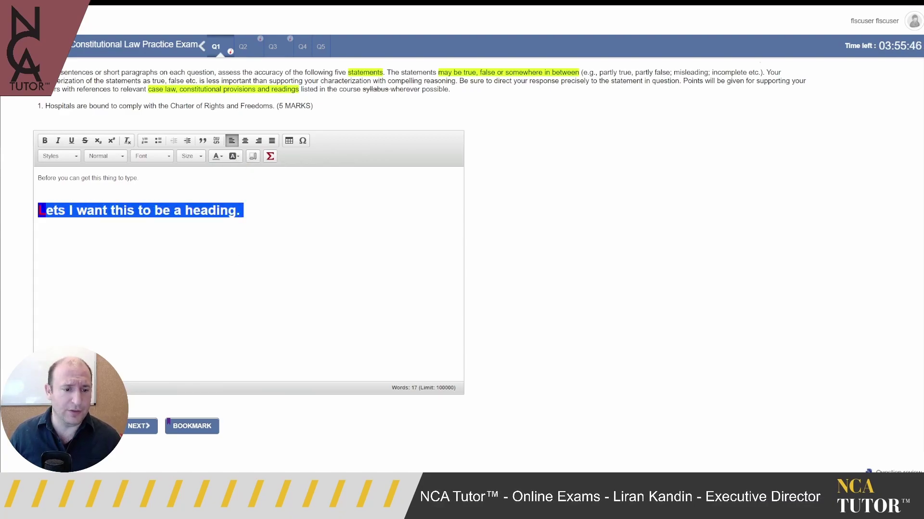
Set the heading line's background color back to yellow.
{"action": "left_click", "coordinate": [237, 157]}
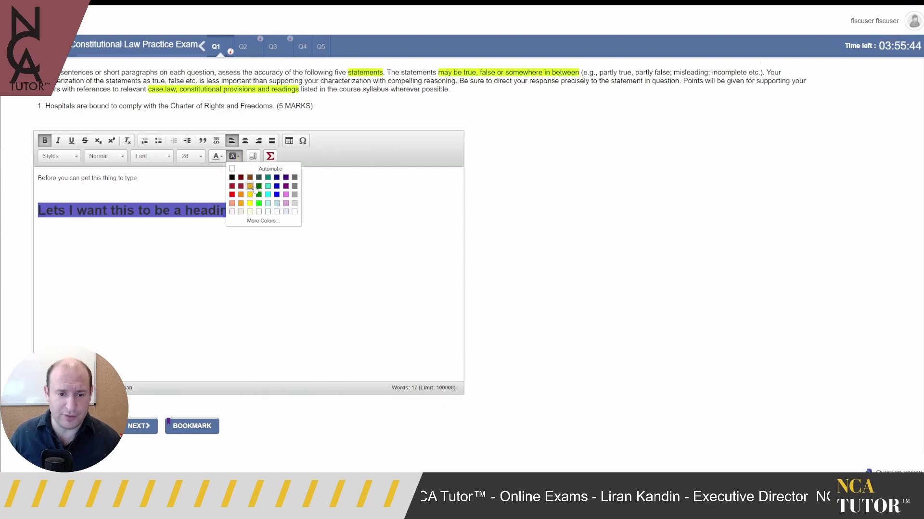
{"action": "left_click", "coordinate": [249, 203]}
{"action": "left_click", "coordinate": [269, 223]}
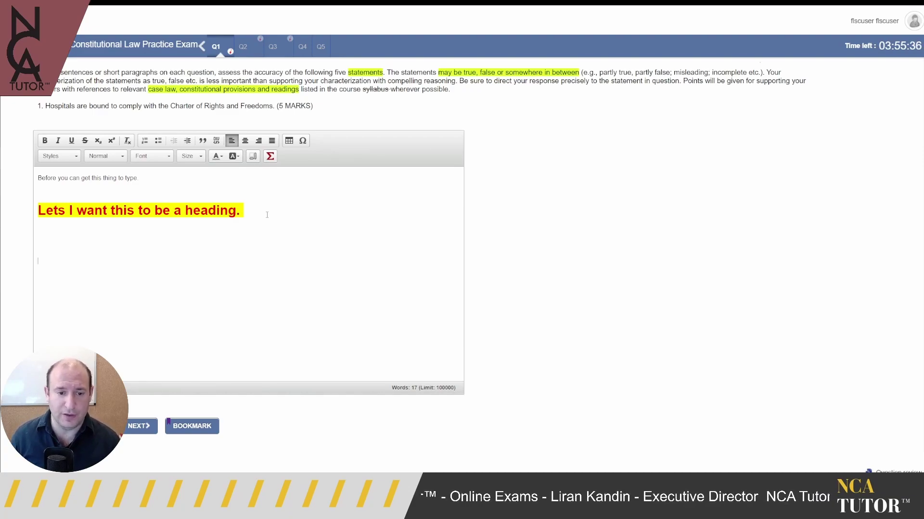
Insert a table with 4 rows and 5 columns below the heading line.
{"action": "left_click", "coordinate": [290, 142]}
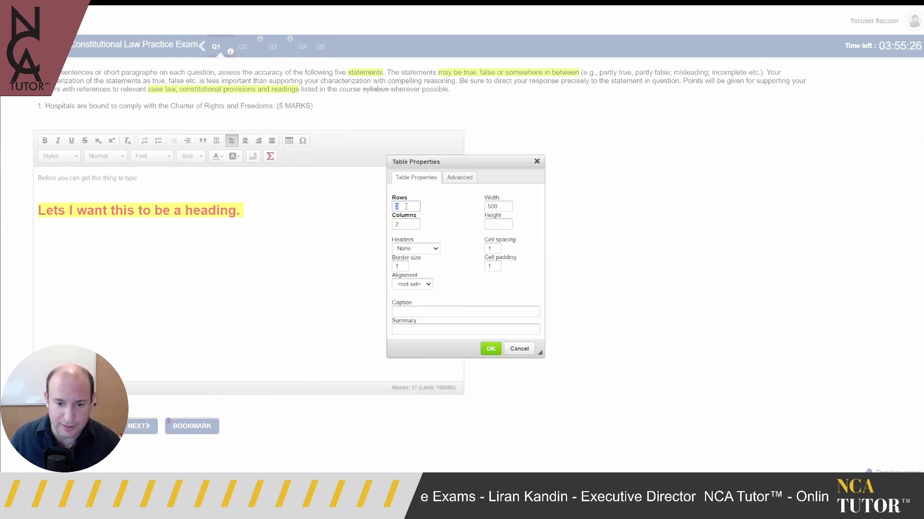
{"action": "type", "text": "4"}
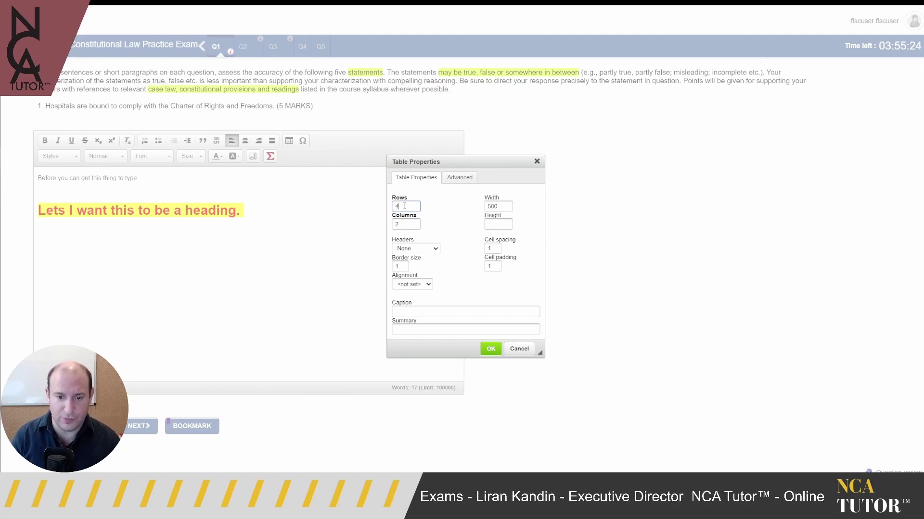
{"action": "double_click", "coordinate": [408, 224]}
{"action": "type", "text": "5"}
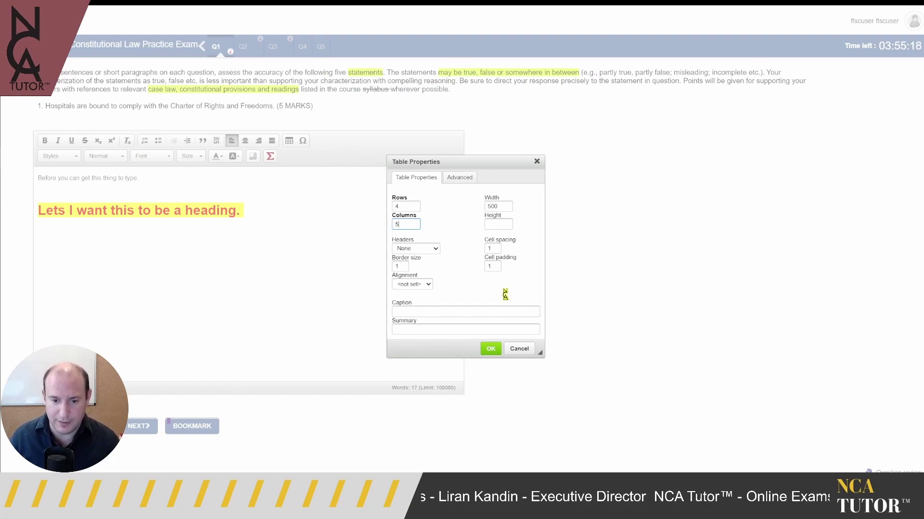
{"action": "left_click", "coordinate": [490, 349]}
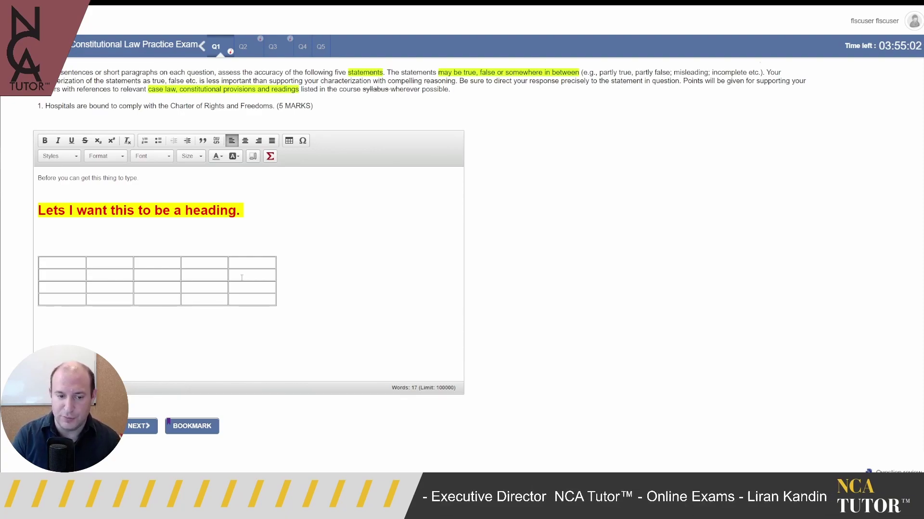
Fill the first two cells of the table's top row with "This will resize itself" and "Start typing in to that cell".
{"action": "type", "text": "This "}
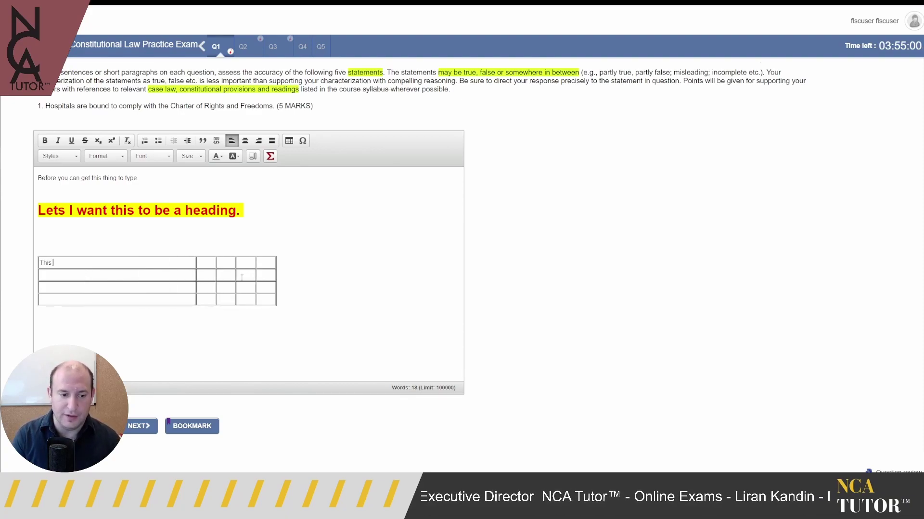
{"action": "type", "text": "will resize itself"}
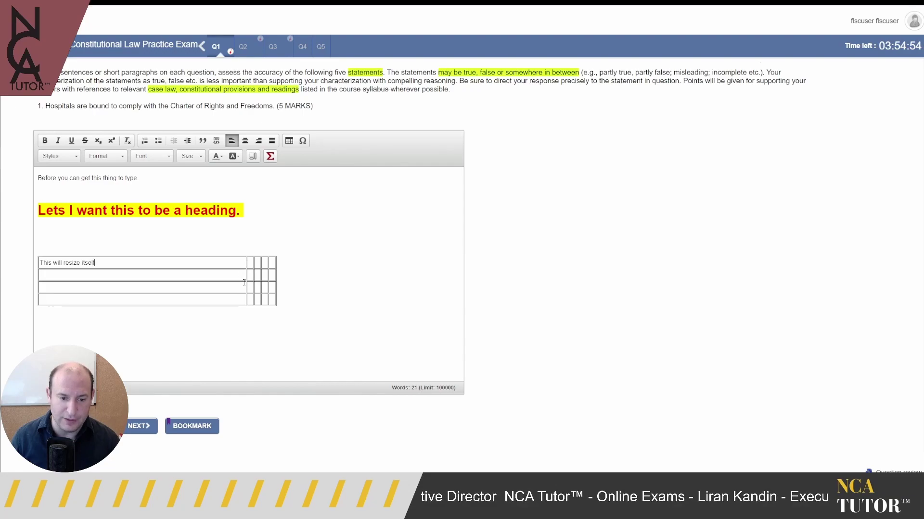
{"action": "left_click", "coordinate": [250, 263]}
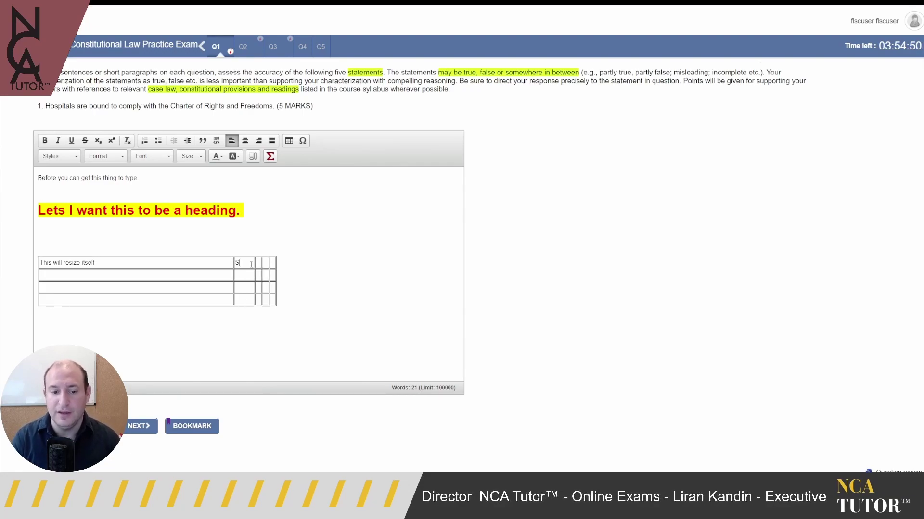
{"action": "type", "text": "Start typing i"}
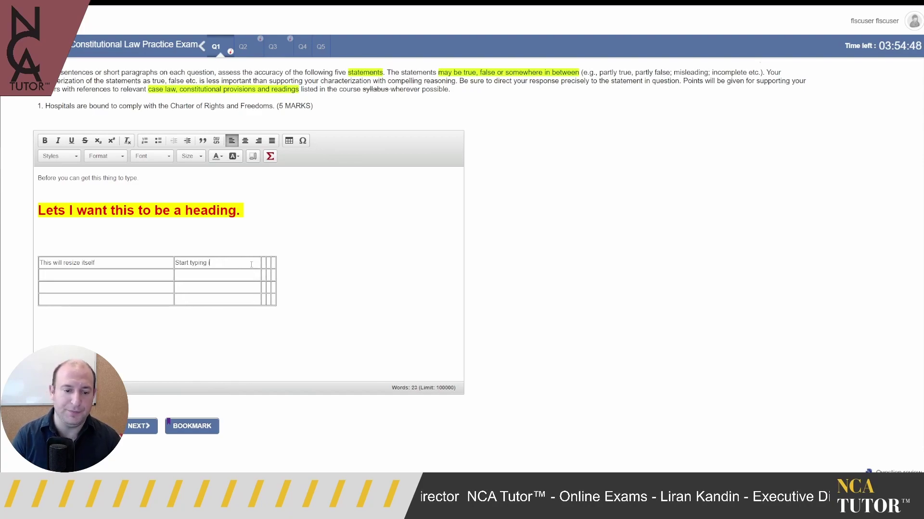
{"action": "type", "text": "n to that s"}
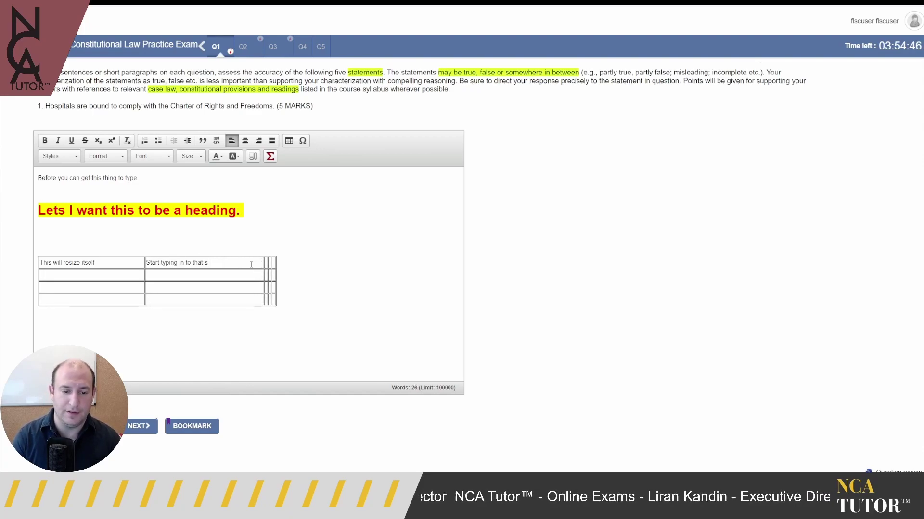
{"action": "key", "text": "BackSpace"}
{"action": "type", "text": "cell"}
Fill the remaining three top-row cells with "start typing again", "respacing" and "wow that is frustrating".
{"action": "key", "text": "Tab"}
{"action": "type", "text": "start t"}
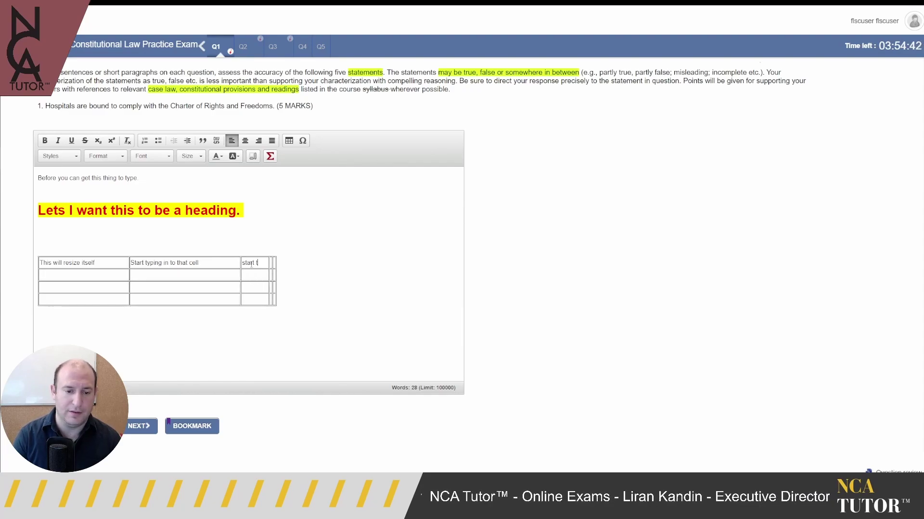
{"action": "type", "text": "yping again"}
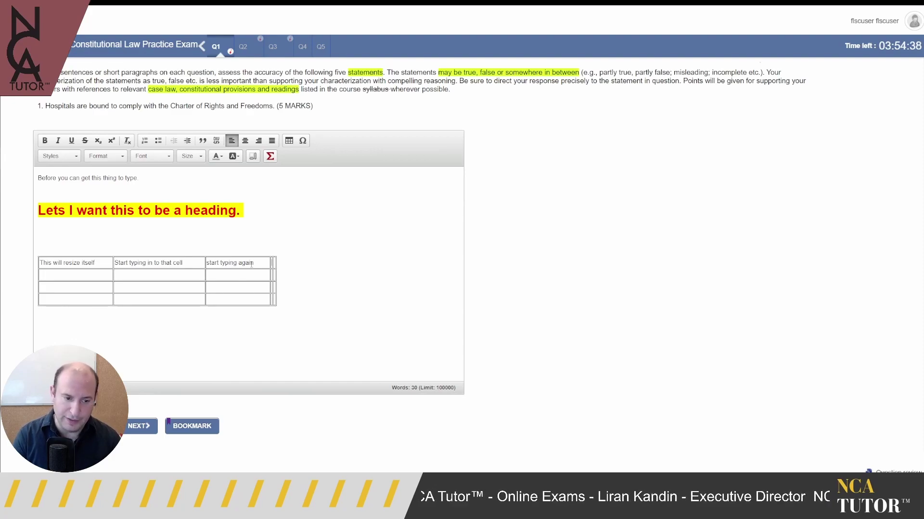
{"action": "key", "text": "Tab"}
{"action": "type", "text": "res"}
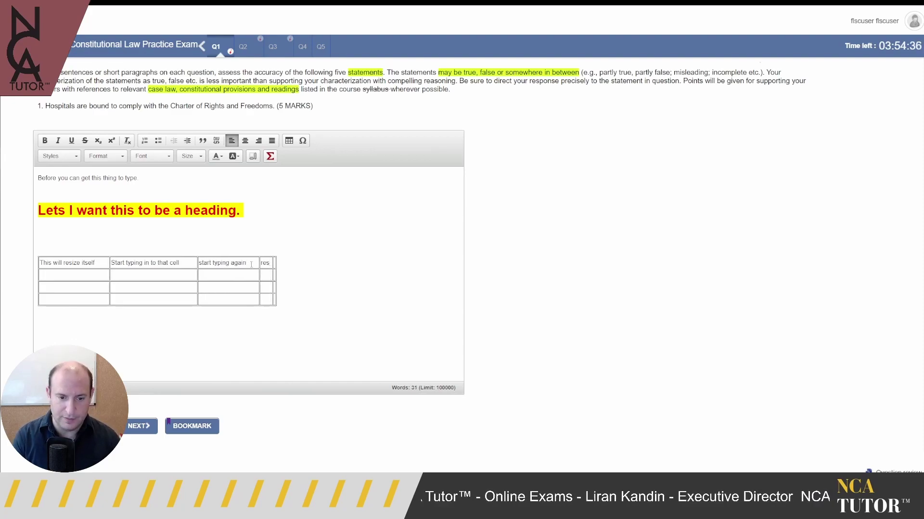
{"action": "type", "text": "pacing"}
{"action": "key", "text": "Tab"}
{"action": "type", "text": "wow that is"}
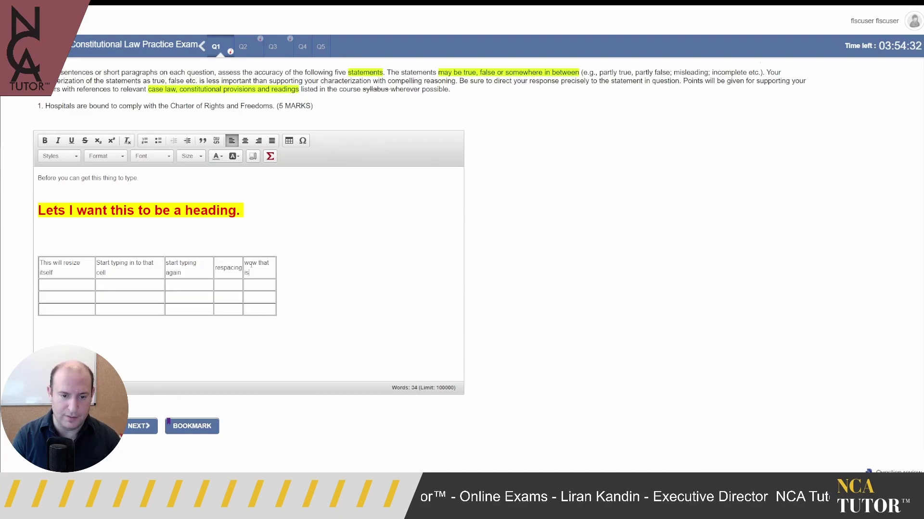
{"action": "type", "text": " frustrating"}
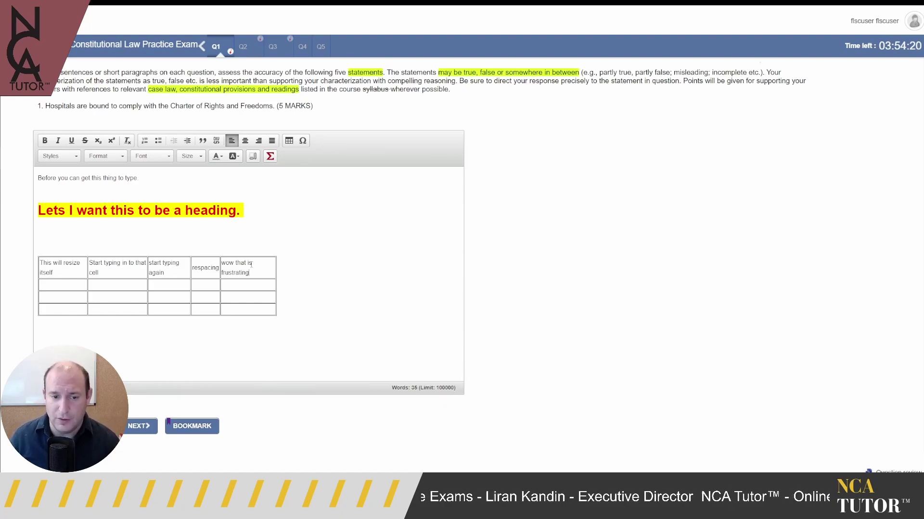
Add a block quote below the table reading "This is what Peter Hogg said!".
{"action": "scroll", "coordinate": [251, 264], "scroll_direction": "down", "scroll_amount": 1}
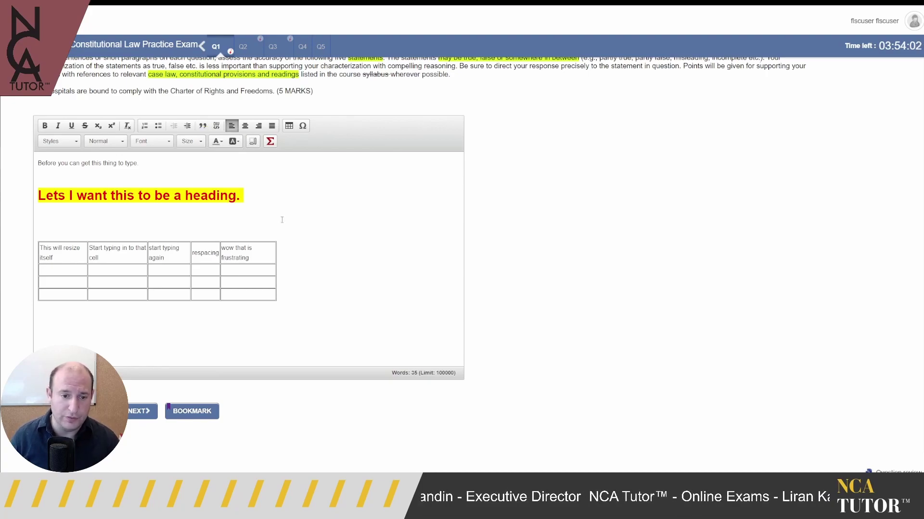
{"action": "left_click", "coordinate": [207, 129]}
{"action": "type", "text": "This is what peter"}
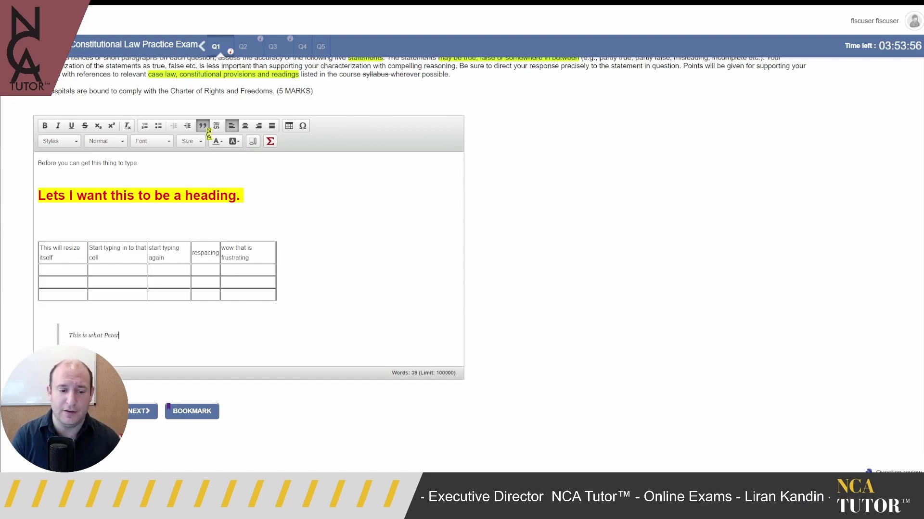
{"action": "type", "text": " Hogg s"}
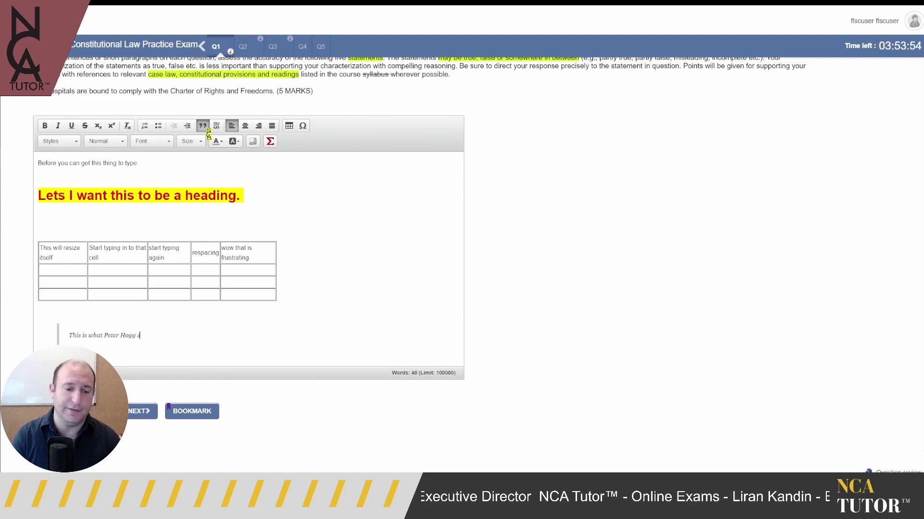
{"action": "type", "text": "aid!"}
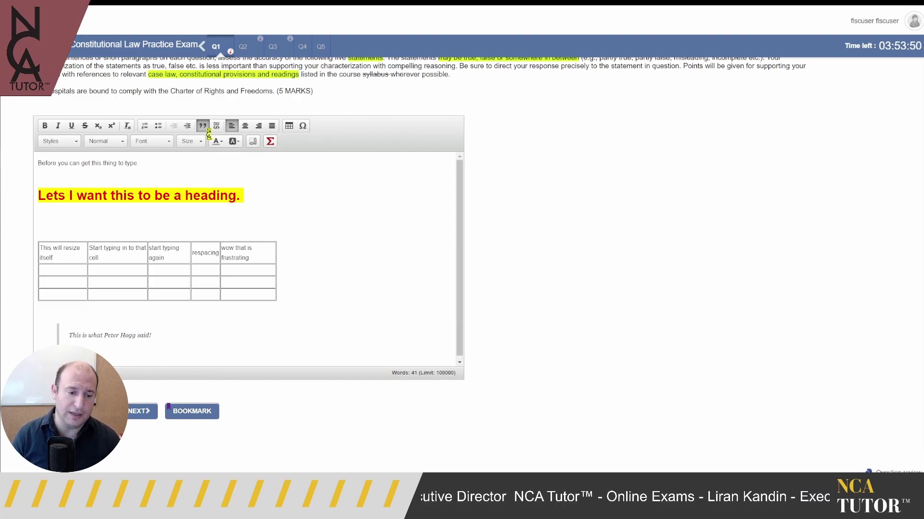
{"action": "scroll", "coordinate": [266, 310], "scroll_direction": "down", "scroll_amount": 1}
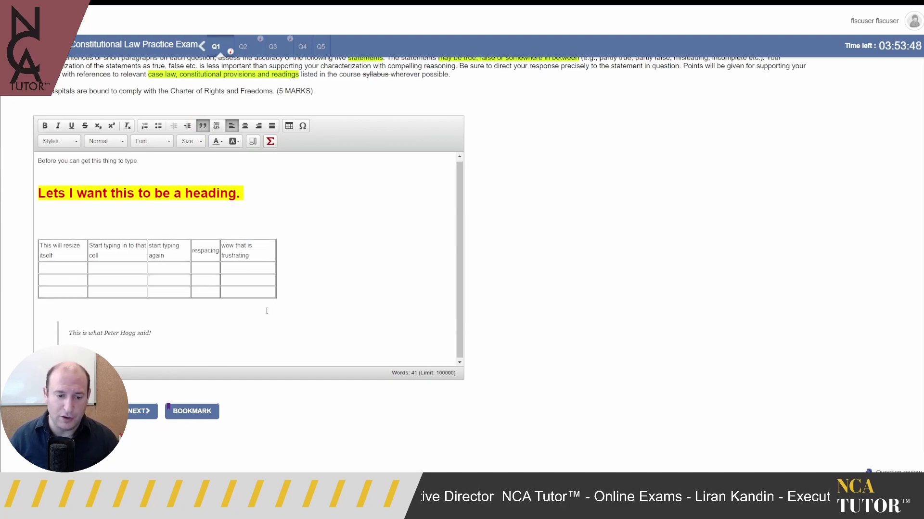
{"action": "left_click", "coordinate": [115, 346]}
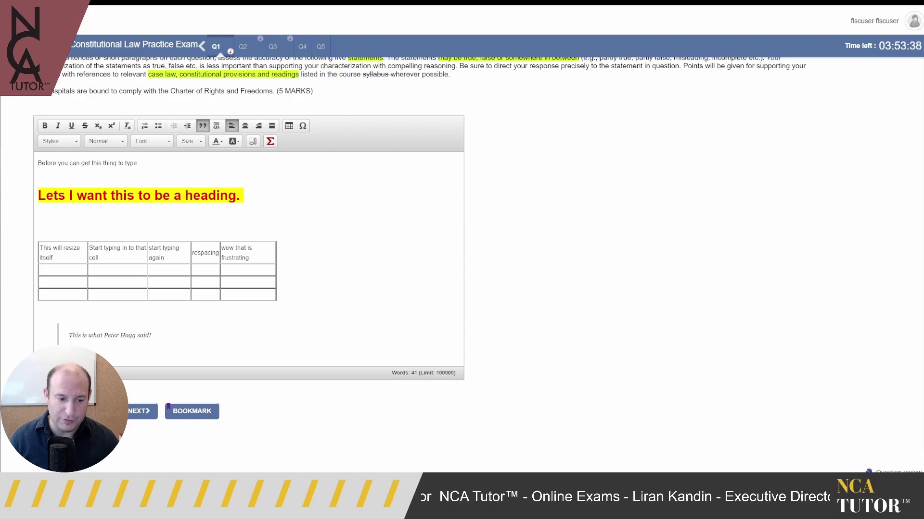
Add a plain paragraph below the block quote, outside the quote formatting, reading "Tha".
{"action": "double_click", "coordinate": [74, 335]}
{"action": "left_click", "coordinate": [94, 335]}
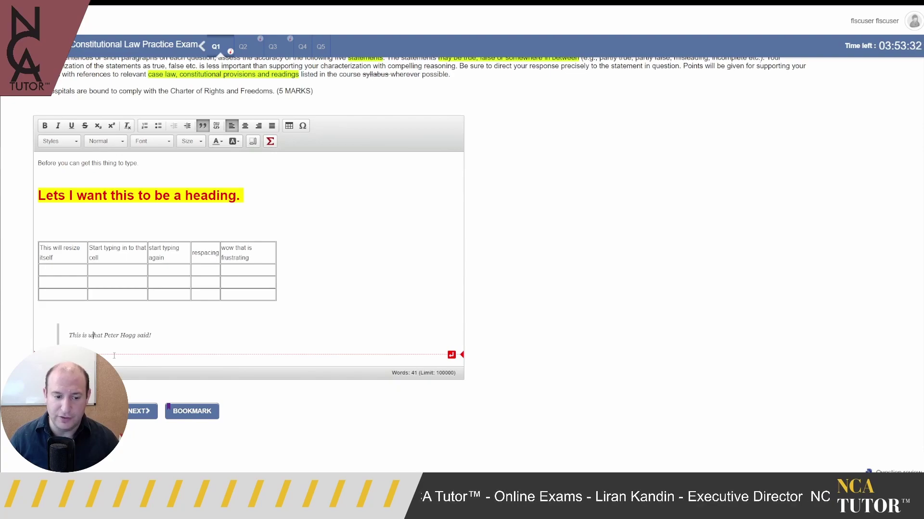
{"action": "left_click", "coordinate": [452, 355]}
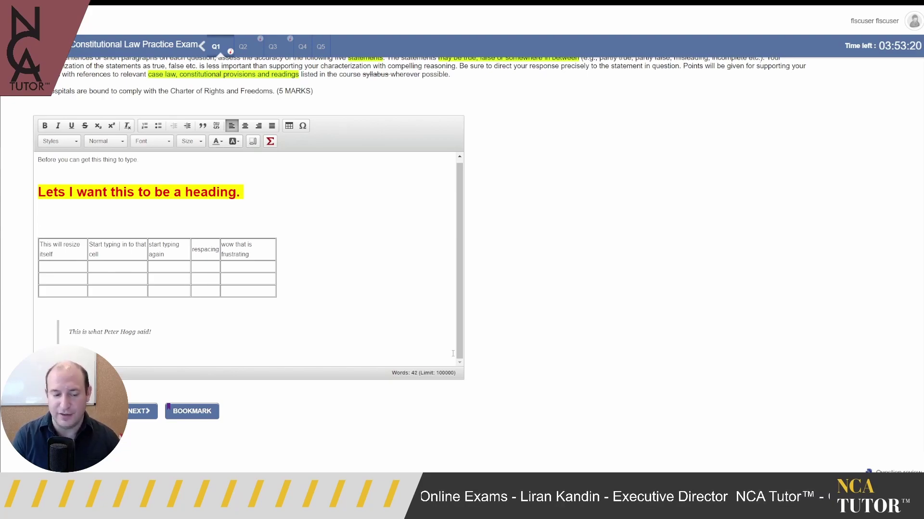
{"action": "type", "text": "The"}
{"action": "scroll", "coordinate": [453, 353], "scroll_direction": "down", "scroll_amount": 1}
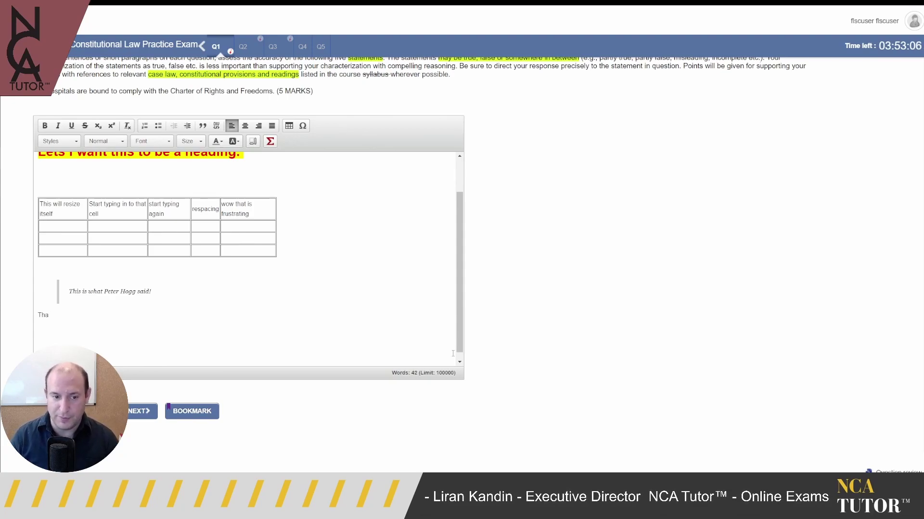
Write a new line in font size 18 below it reading "This is much more comfortable for me to read.".
{"action": "key", "text": "Return"}
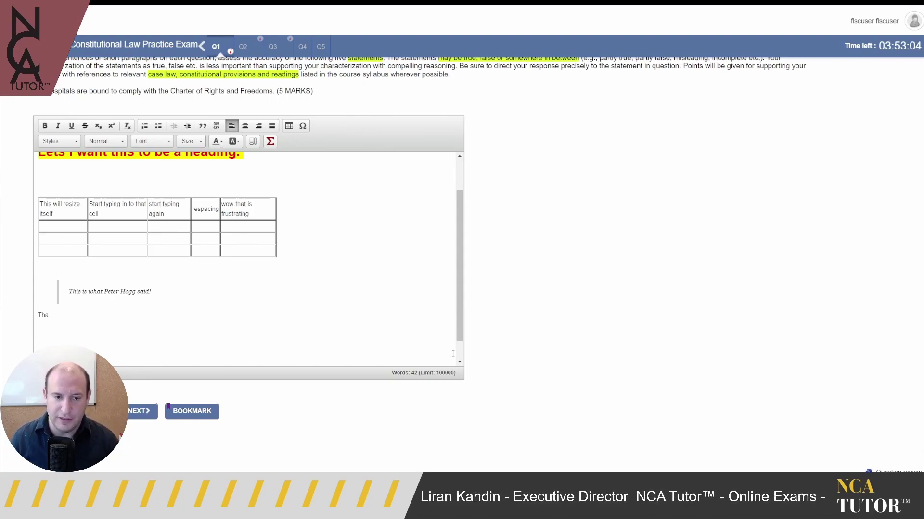
{"action": "left_click", "coordinate": [190, 141]}
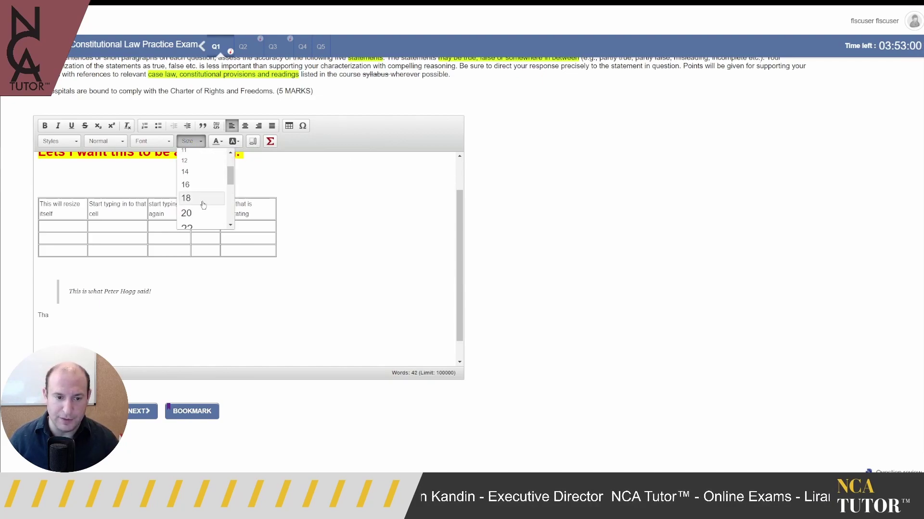
{"action": "left_click", "coordinate": [202, 200]}
{"action": "type", "text": "This is much more comfortable for me"}
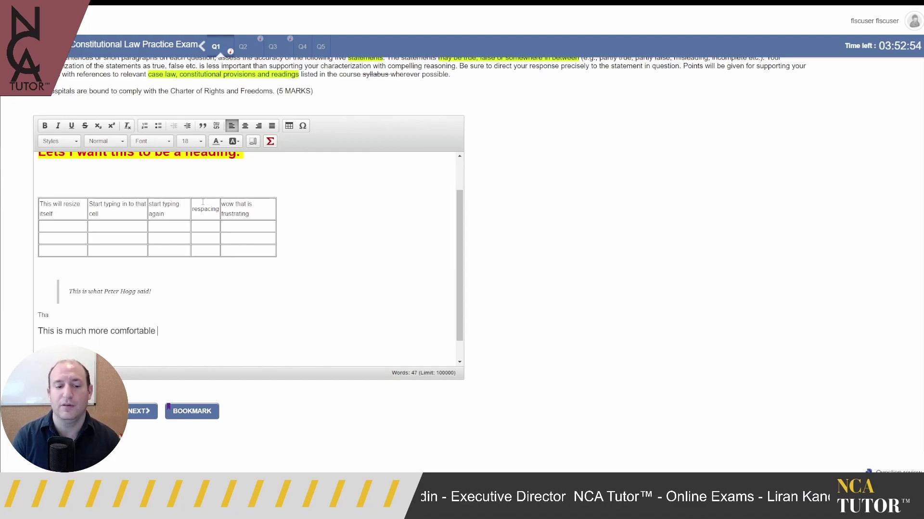
{"action": "type", "text": " to read."}
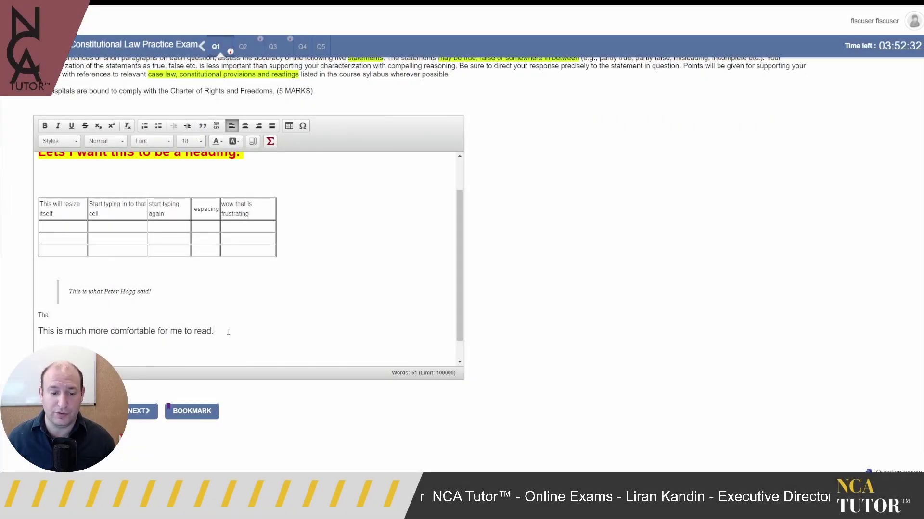
{"action": "left_click_drag", "start_coordinate": [228, 332], "coordinate": [110, 332]}
{"action": "left_click", "coordinate": [71, 125]}
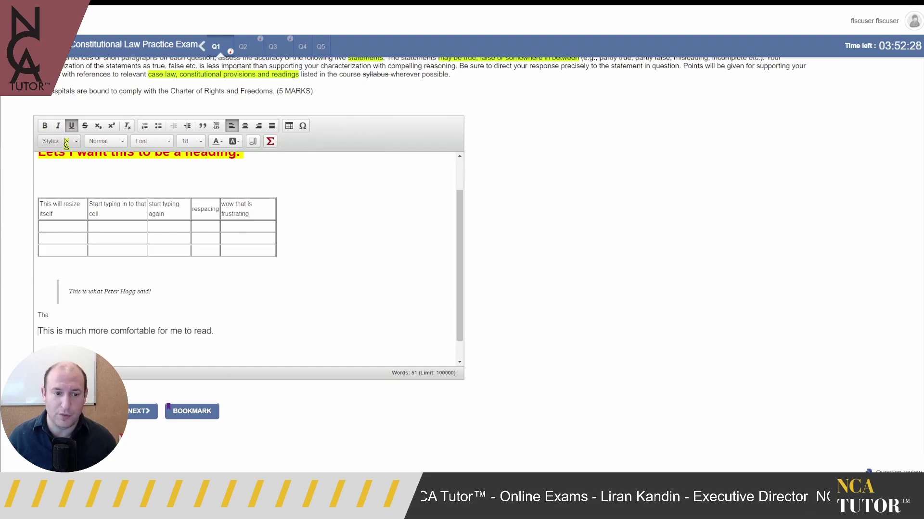
{"action": "left_click", "coordinate": [76, 143]}
{"action": "left_click", "coordinate": [125, 141]}
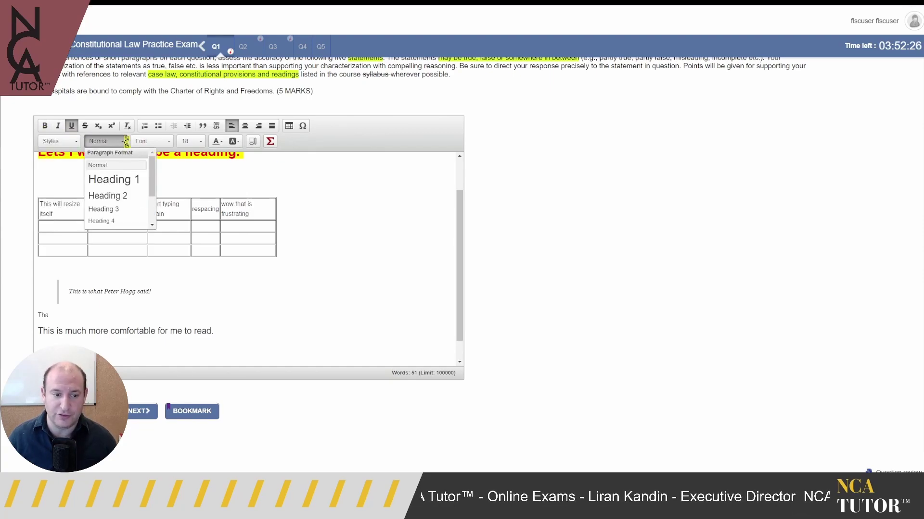
{"action": "left_click", "coordinate": [166, 141]}
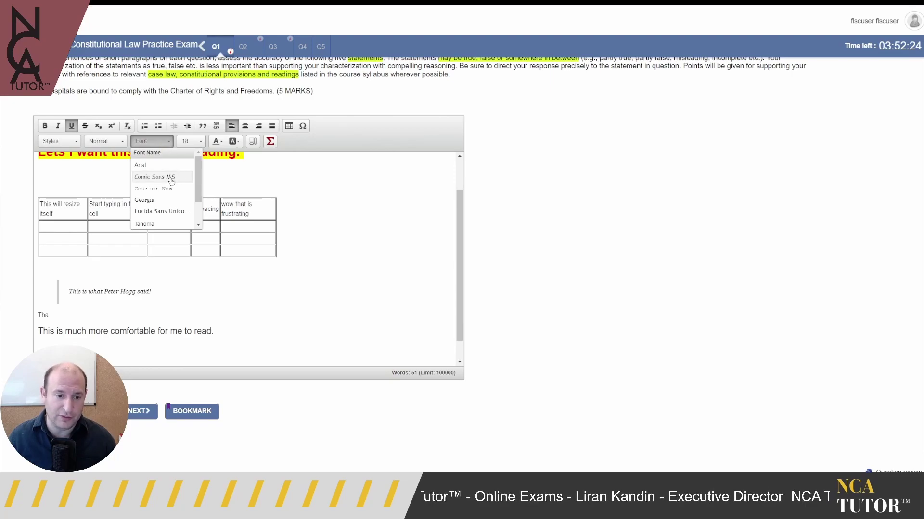
{"action": "scroll", "coordinate": [174, 202], "scroll_direction": "down", "scroll_amount": 2}
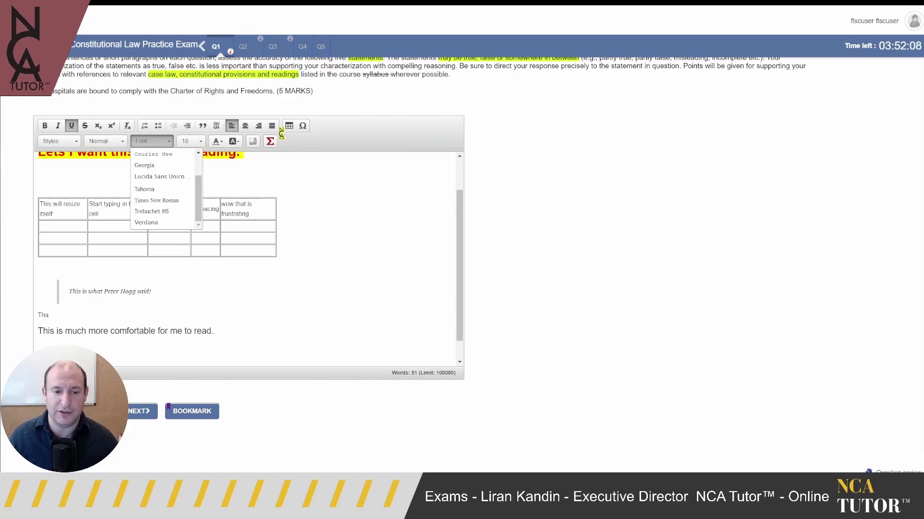
Try right, centre and left alignment on the size 18 line and finish with it justified.
{"action": "left_click", "coordinate": [238, 330]}
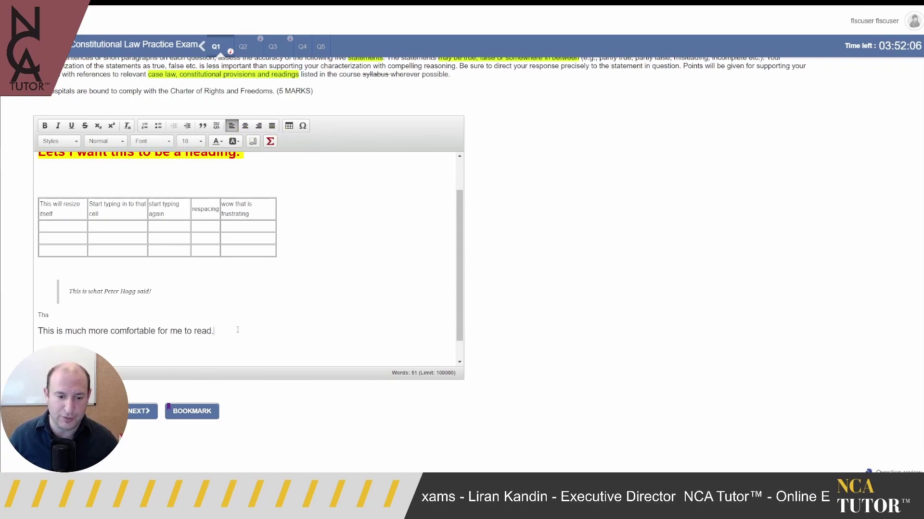
{"action": "left_click", "coordinate": [258, 127]}
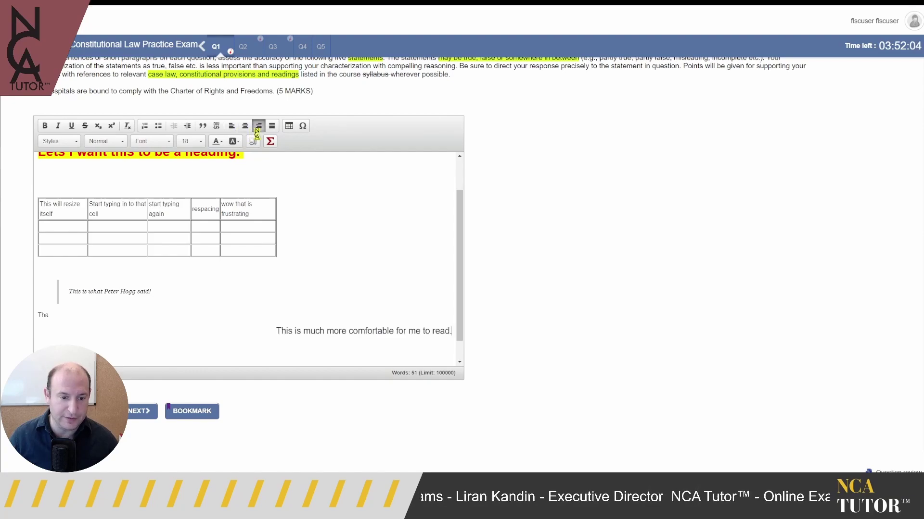
{"action": "left_click", "coordinate": [245, 128]}
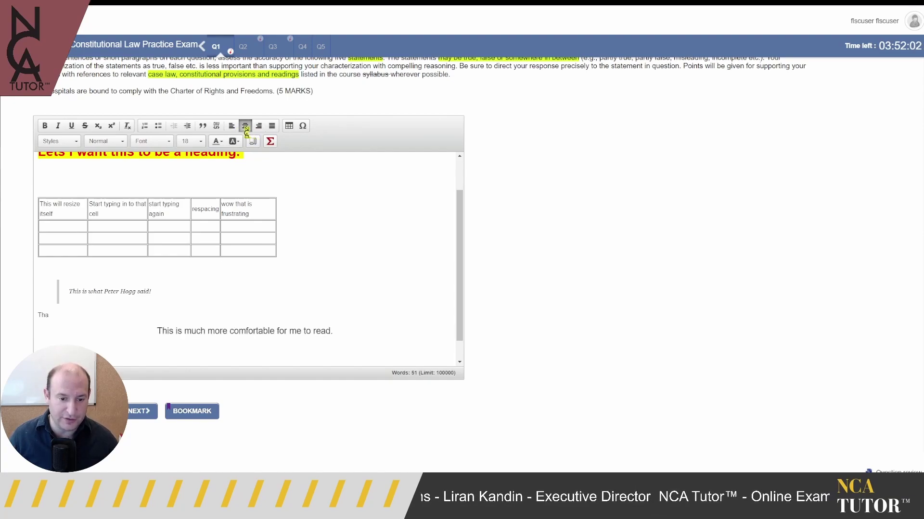
{"action": "left_click", "coordinate": [231, 126]}
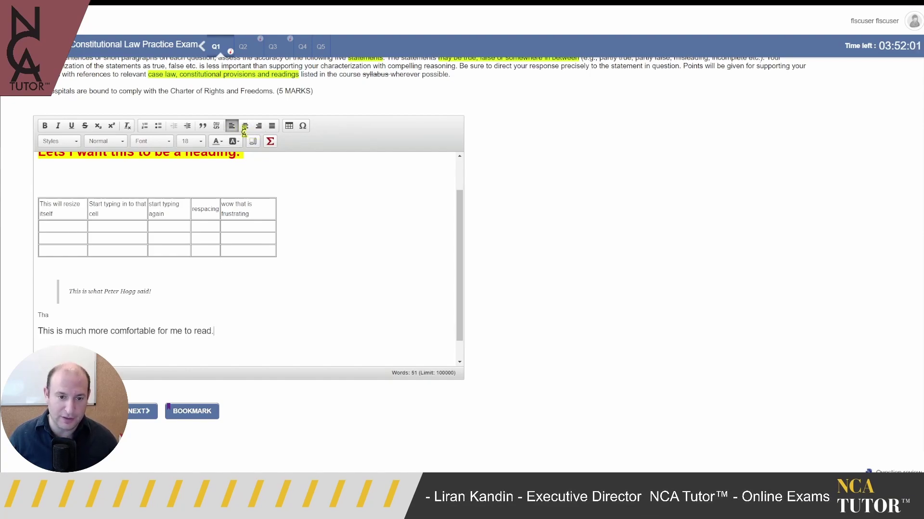
{"action": "left_click", "coordinate": [272, 126]}
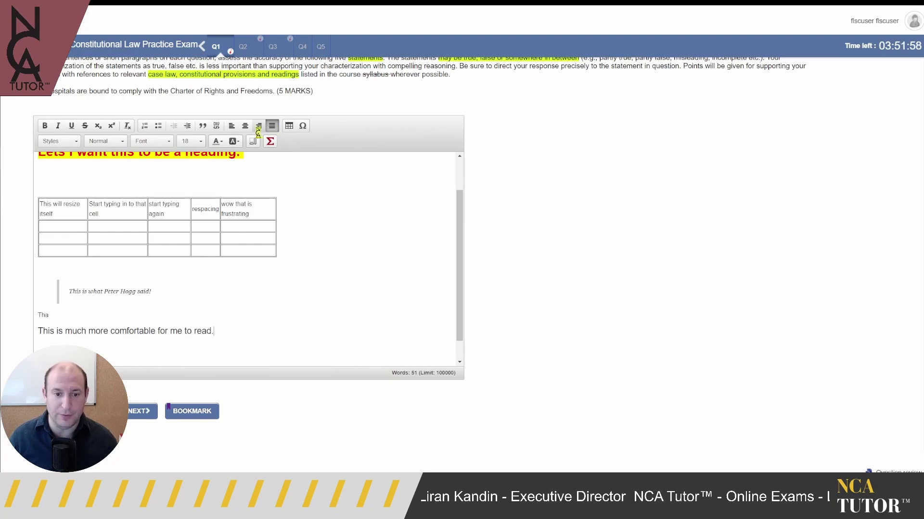
{"action": "scroll", "coordinate": [328, 342], "scroll_direction": "down", "scroll_amount": 1}
{"action": "scroll", "coordinate": [329, 342], "scroll_direction": "down", "scroll_amount": 1}
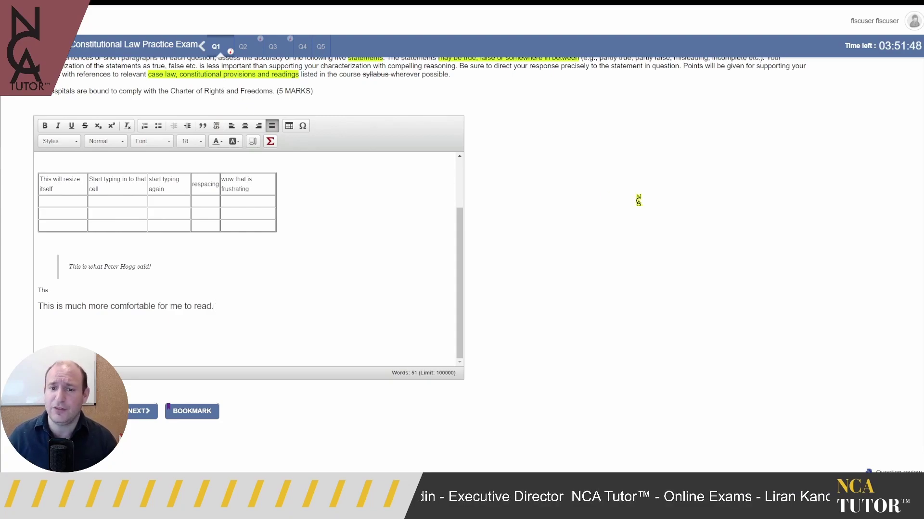
{"action": "scroll", "coordinate": [638, 200], "scroll_direction": "up", "scroll_amount": 1}
{"action": "scroll", "coordinate": [637, 201], "scroll_direction": "down", "scroll_amount": 1}
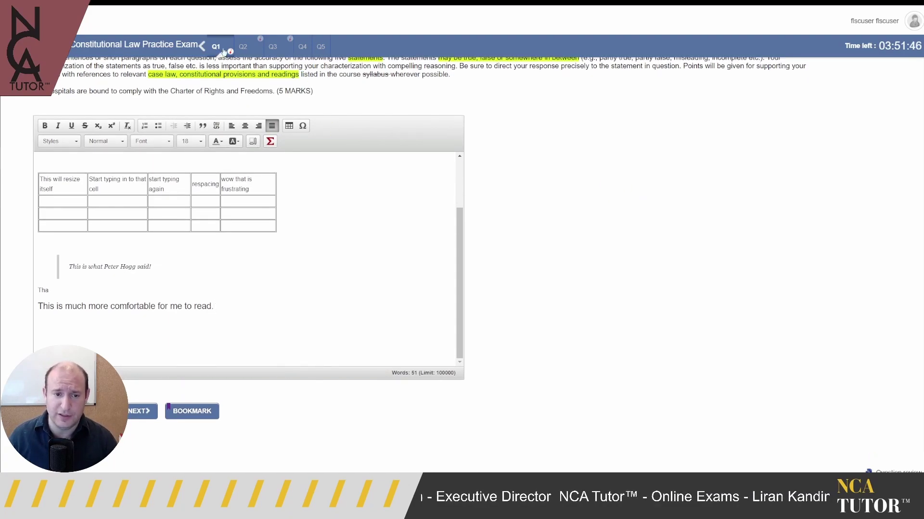
{"action": "type", "text": "e"}
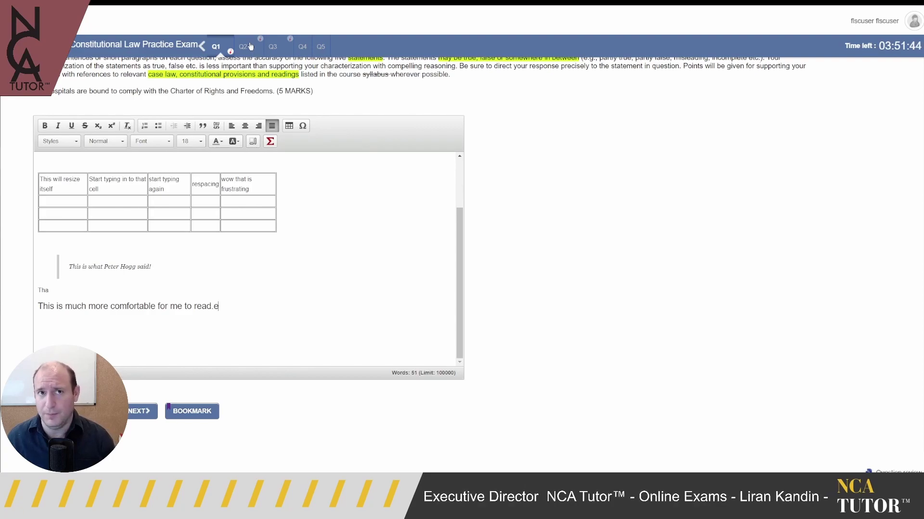
Answer Q2 with "Typed some of my thoughts" and bookmark the question.
{"action": "left_click", "coordinate": [250, 46]}
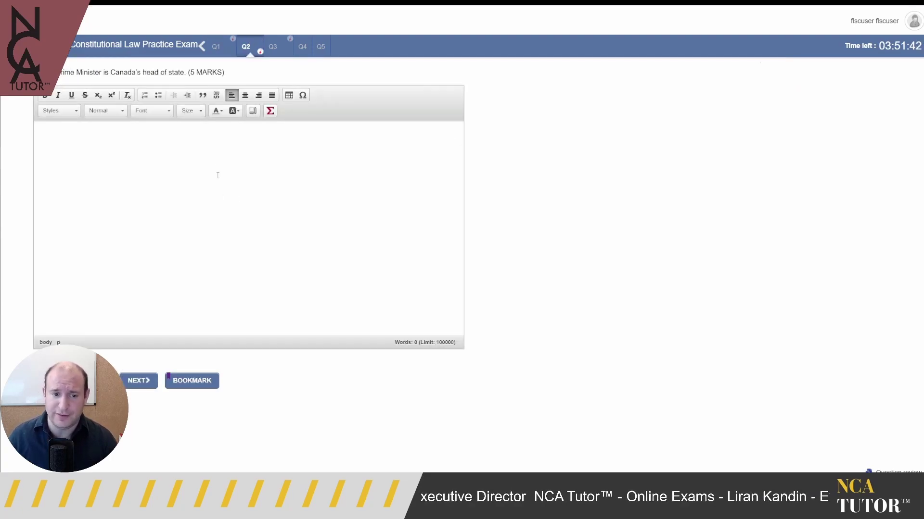
{"action": "left_click", "coordinate": [111, 138]}
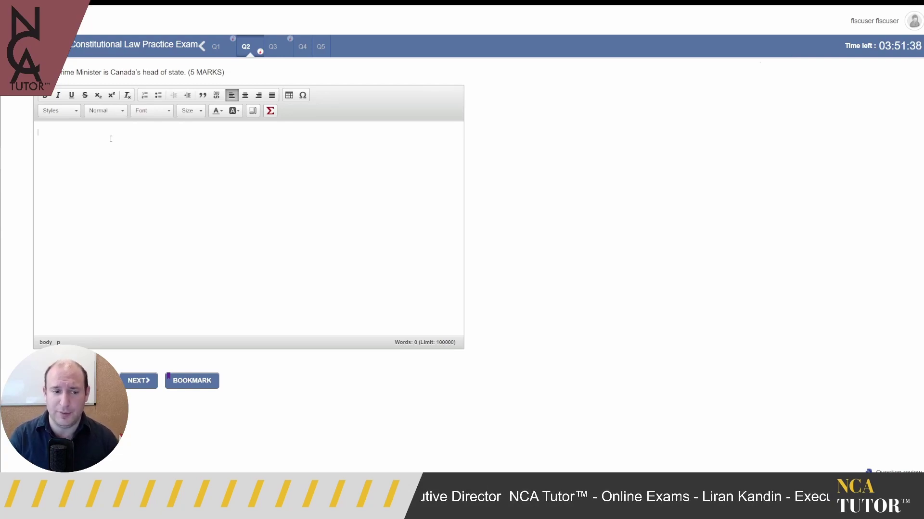
{"action": "type", "text": "Tyhpe"}
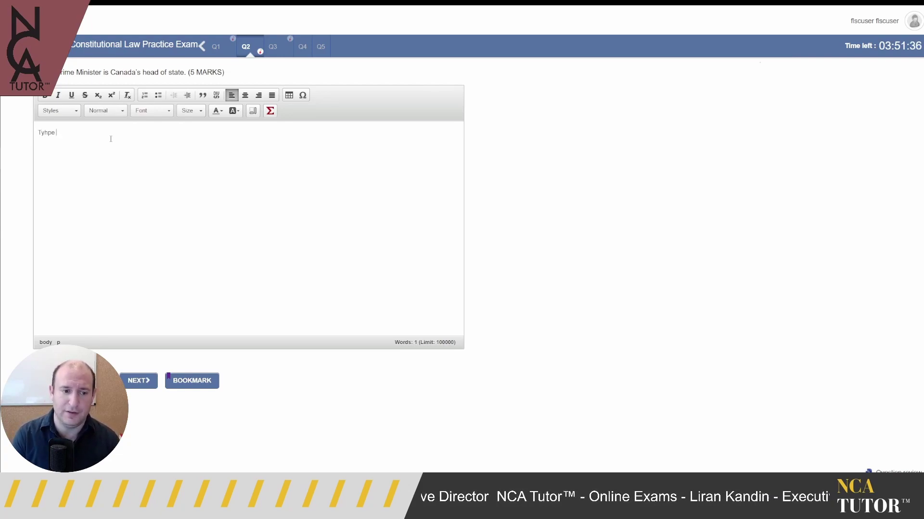
{"action": "type", "text": "some of my thoughts"}
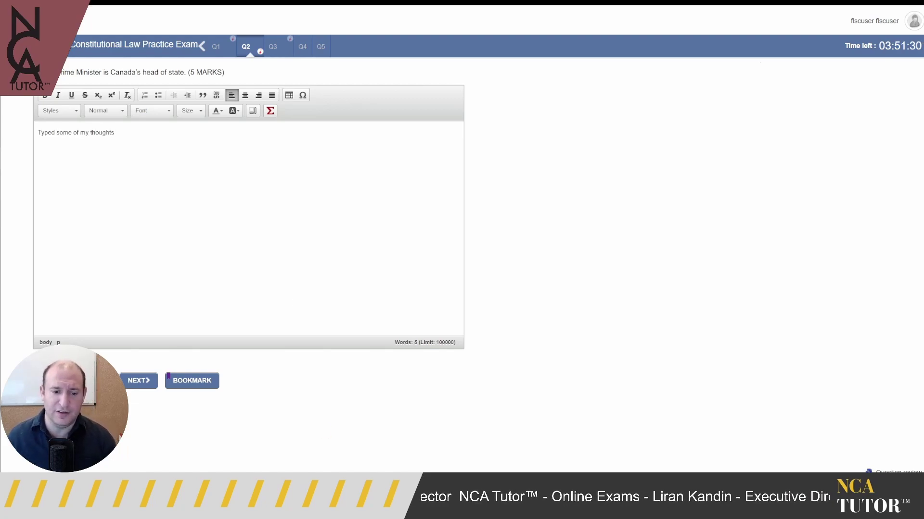
{"action": "left_click", "coordinate": [196, 384]}
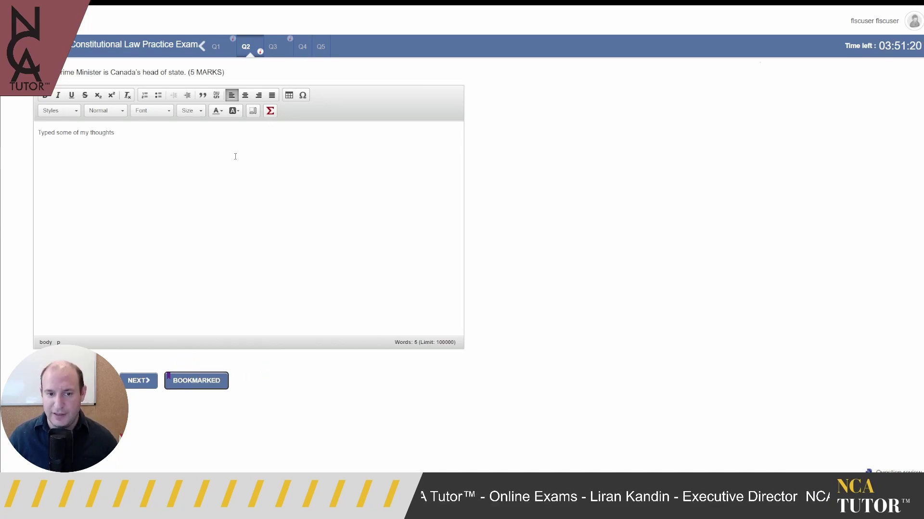
Answer Q3 with "I'm finished this question" and Q4 with "Then it works!".
{"action": "left_click", "coordinate": [273, 46]}
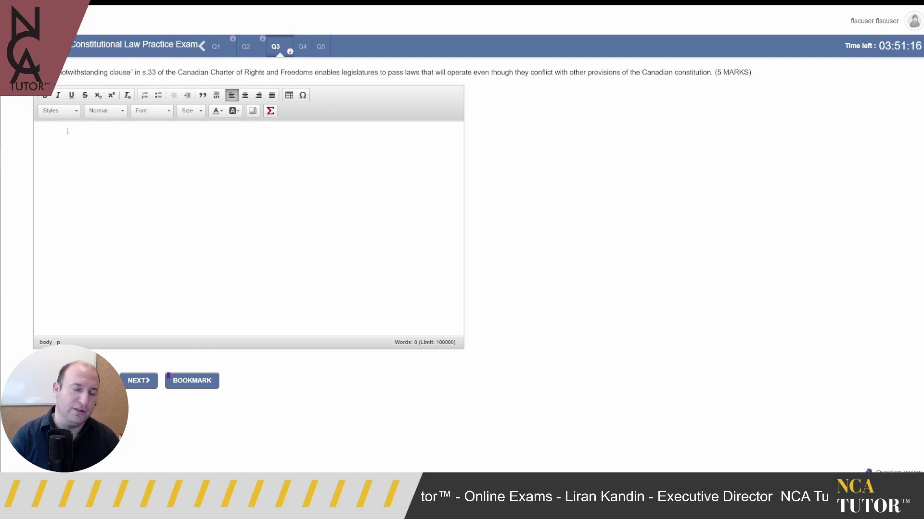
{"action": "type", "text": "I'm finished this question"}
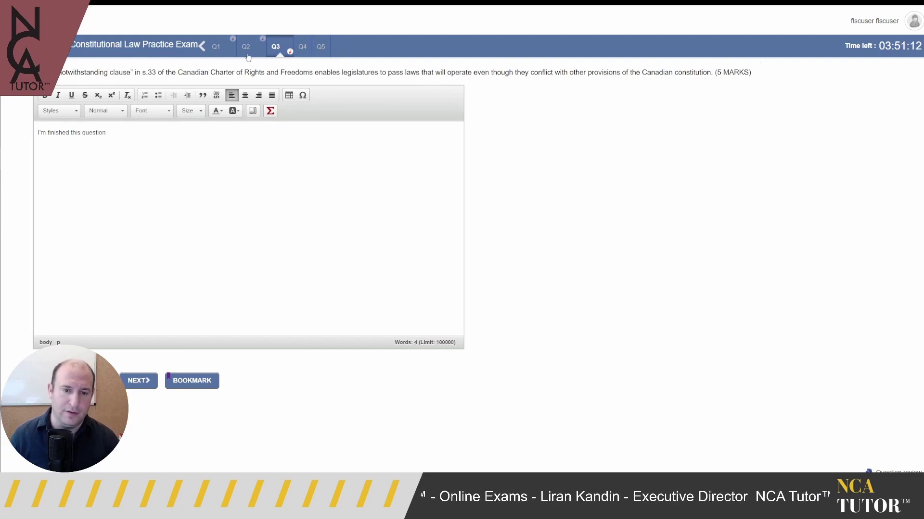
{"action": "left_click", "coordinate": [302, 47]}
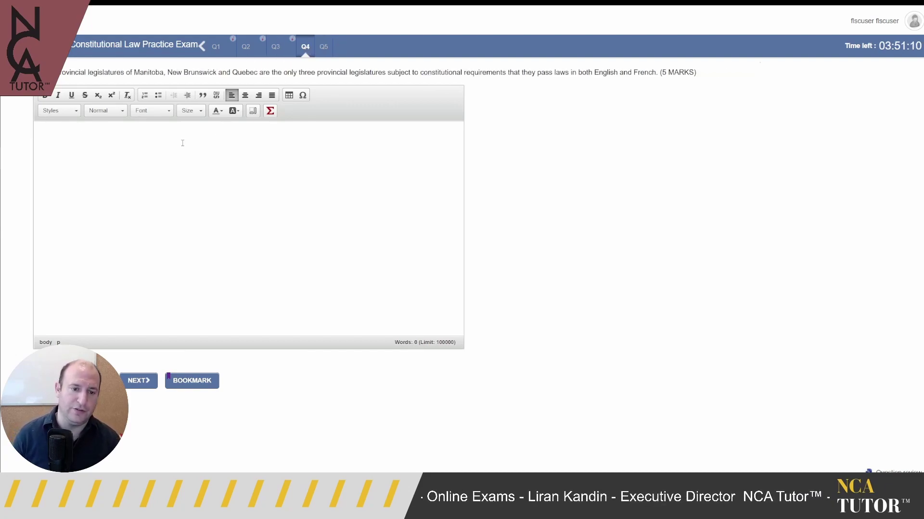
{"action": "left_click", "coordinate": [44, 133]}
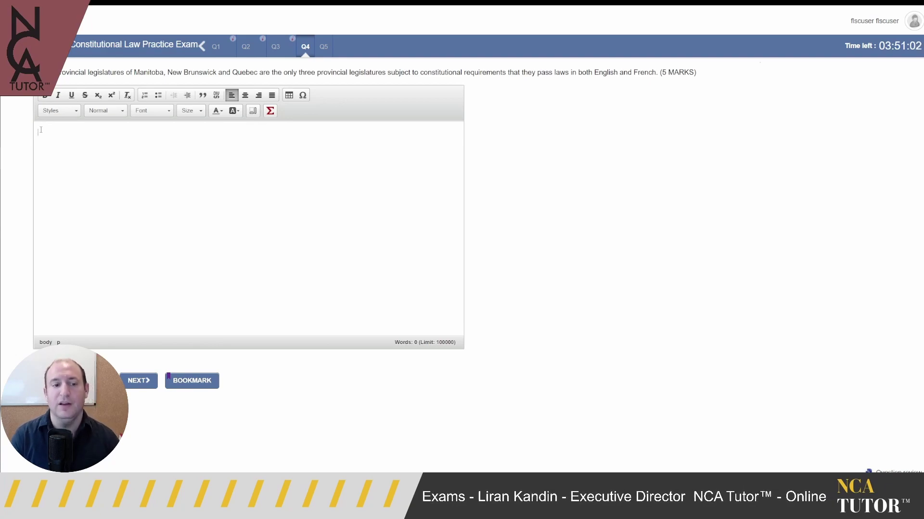
{"action": "type", "text": "it works!"}
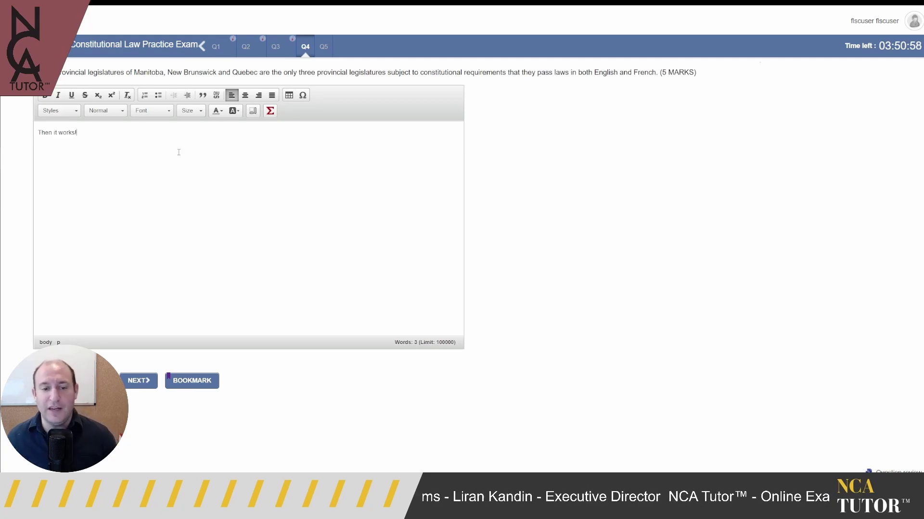
Revisit the entered answers to Q1, Q3, Q4 and Q2, and open Q5.
{"action": "left_click", "coordinate": [217, 47]}
{"action": "scroll", "coordinate": [240, 286], "scroll_direction": "down", "scroll_amount": 5}
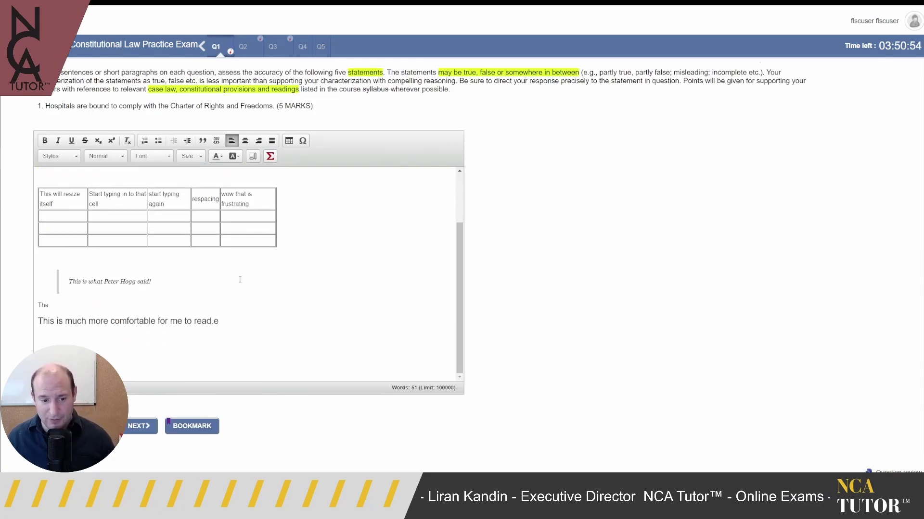
{"action": "scroll", "coordinate": [226, 250], "scroll_direction": "up", "scroll_amount": 3}
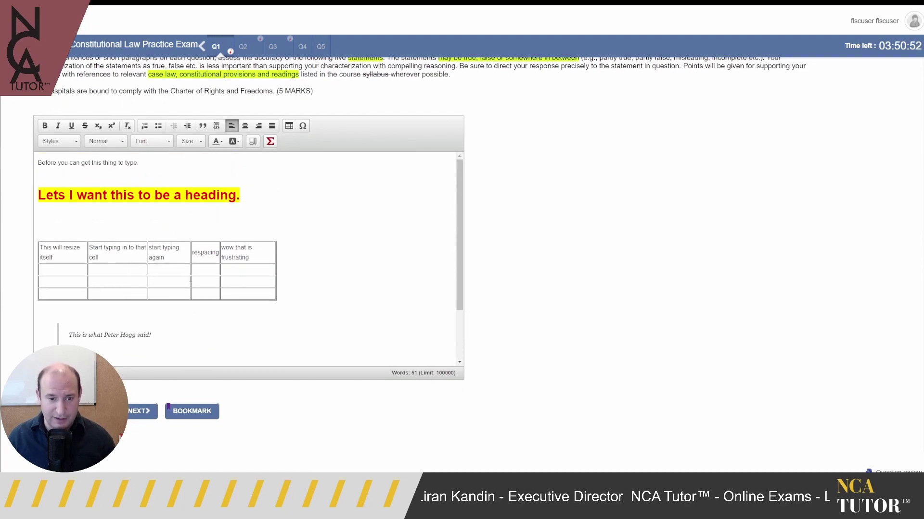
{"action": "left_click", "coordinate": [277, 48]}
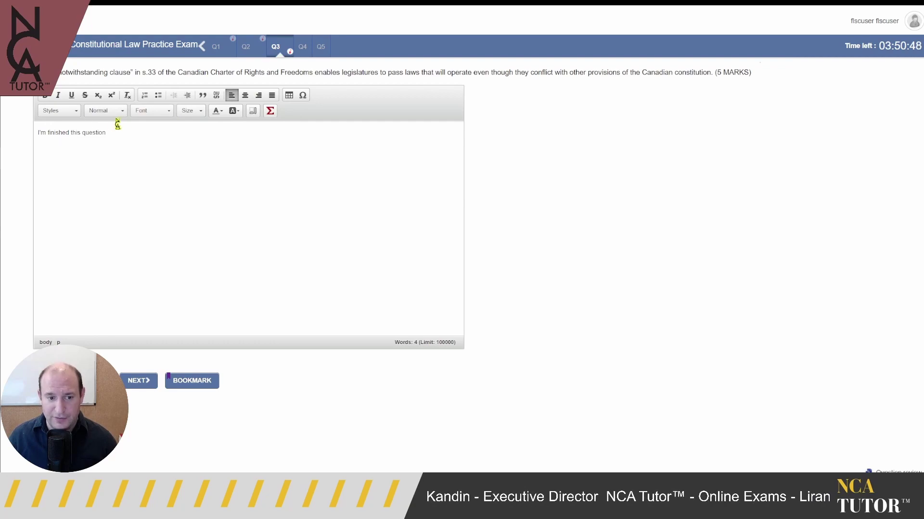
{"action": "left_click", "coordinate": [301, 48]}
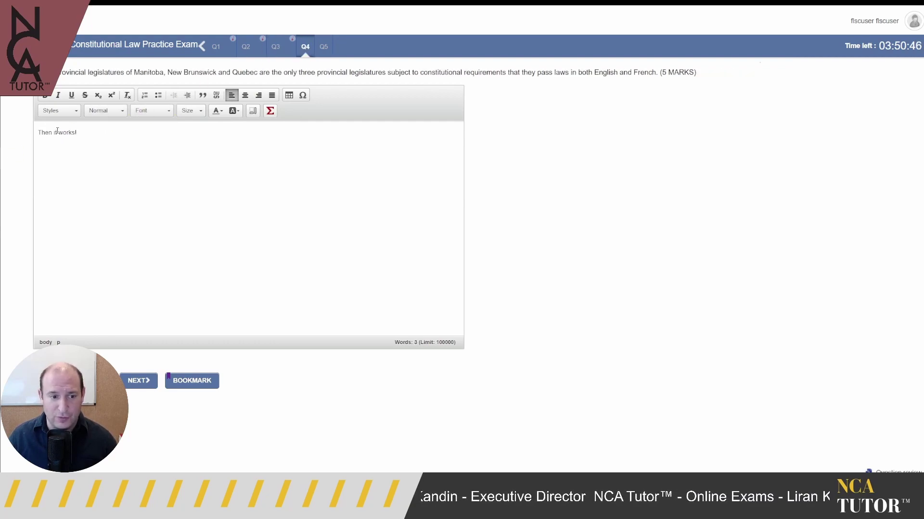
{"action": "left_click", "coordinate": [245, 52]}
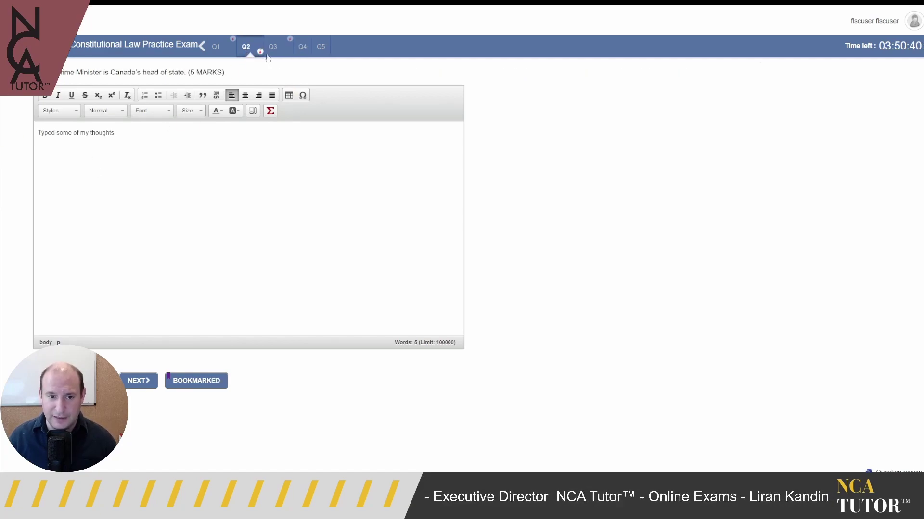
{"action": "left_click", "coordinate": [320, 48]}
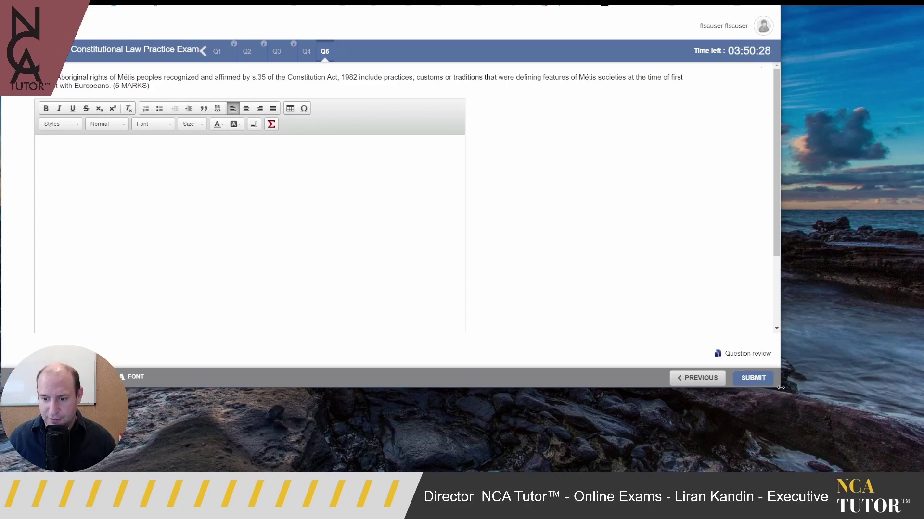
Enlarge the exam window and filter the question review by incomplete questions, followed by flagged questions.
{"action": "left_click_drag", "start_coordinate": [781, 388], "coordinate": [915, 471]}
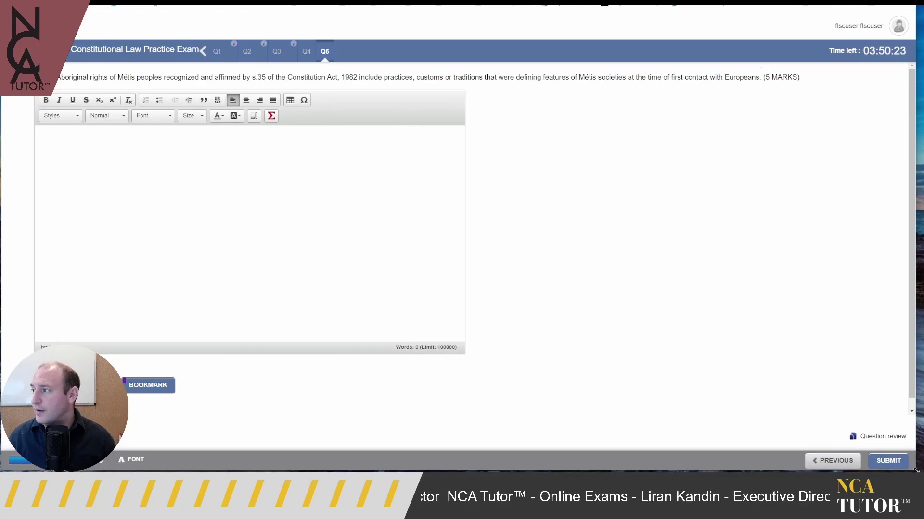
{"action": "left_click", "coordinate": [871, 438]}
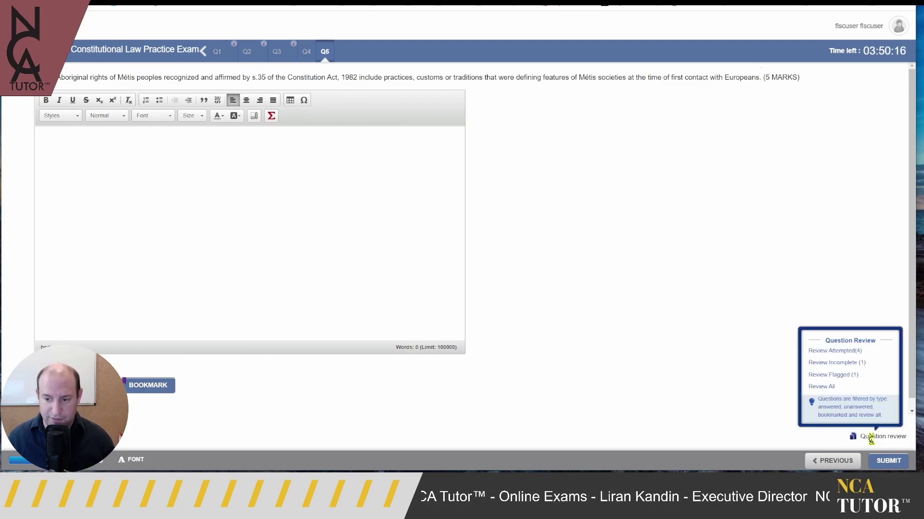
{"action": "left_click", "coordinate": [831, 364]}
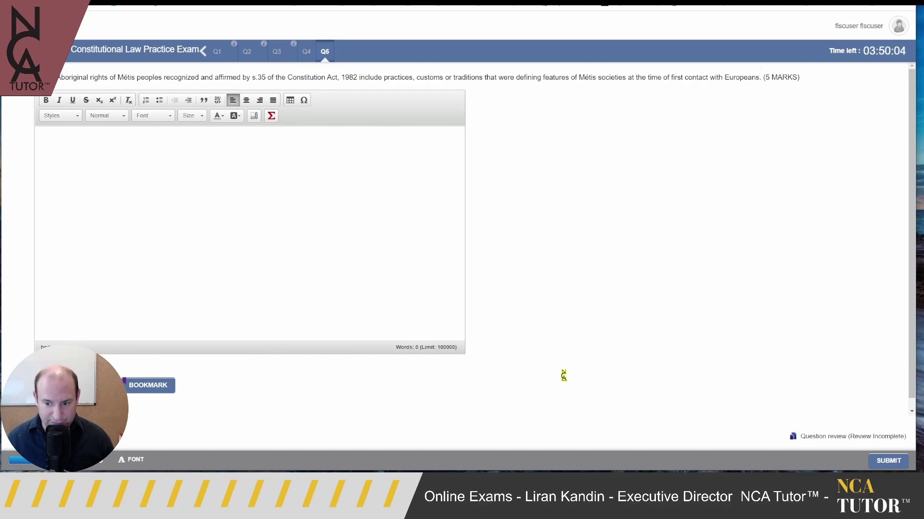
{"action": "left_click", "coordinate": [840, 435]}
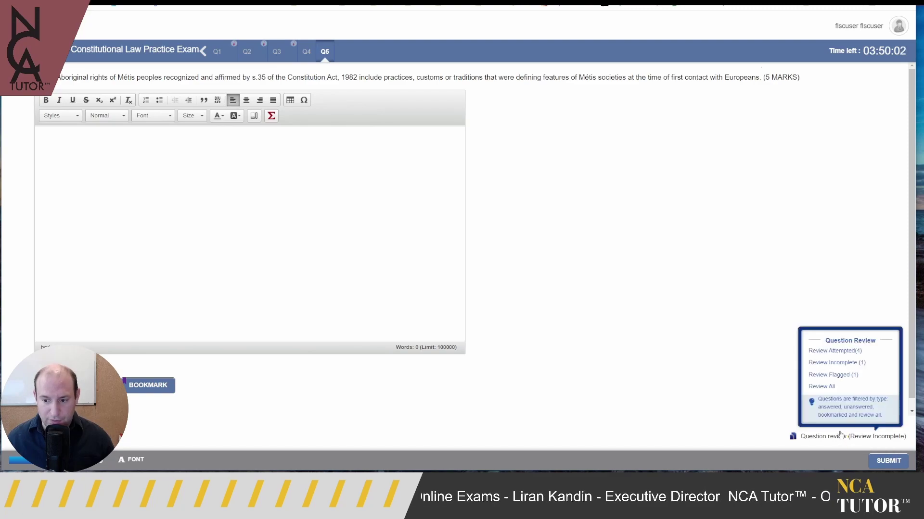
{"action": "left_click", "coordinate": [839, 378]}
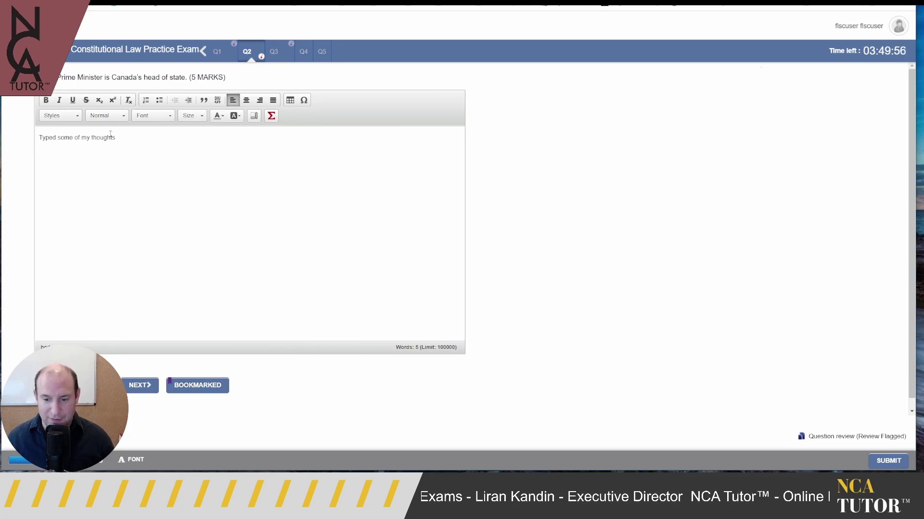
{"action": "left_click", "coordinate": [849, 437]}
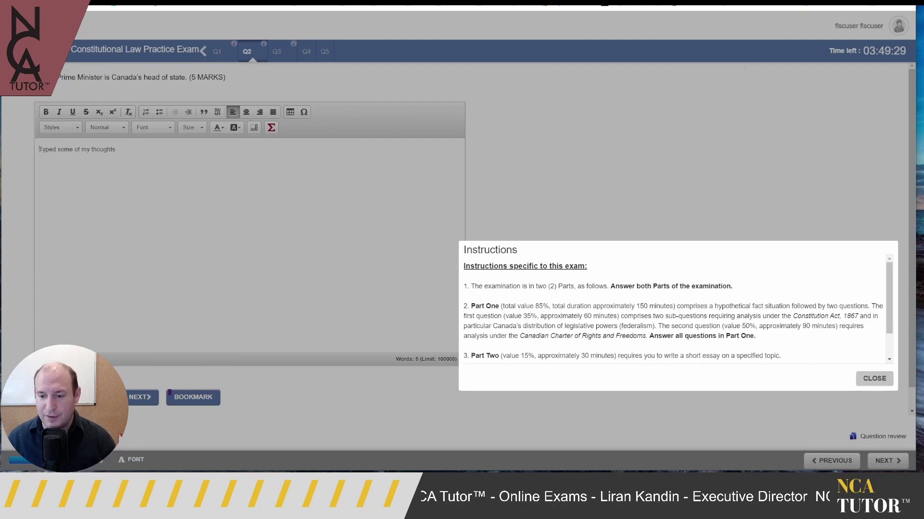
Dismiss the exam instructions and revisit Q1, Q3, Q4 and Q5 in turn.
{"action": "left_click", "coordinate": [886, 380]}
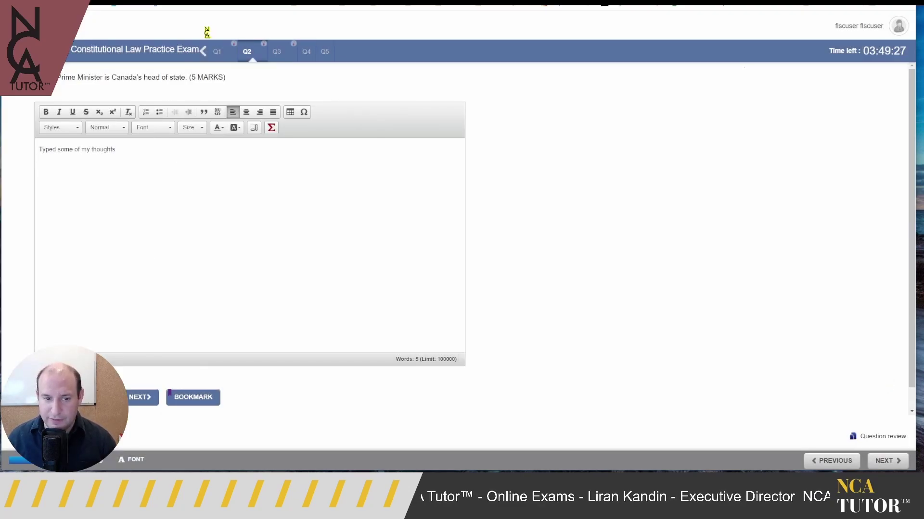
{"action": "left_click", "coordinate": [218, 52]}
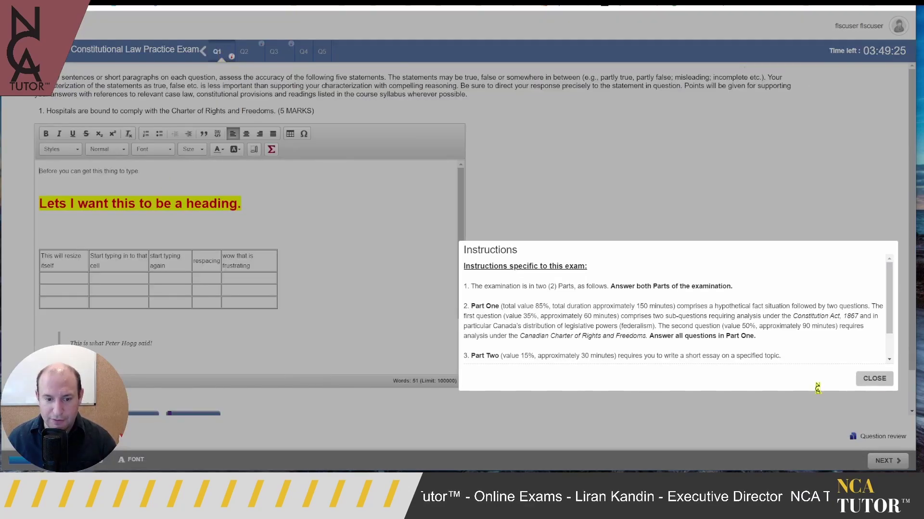
{"action": "left_click", "coordinate": [887, 383]}
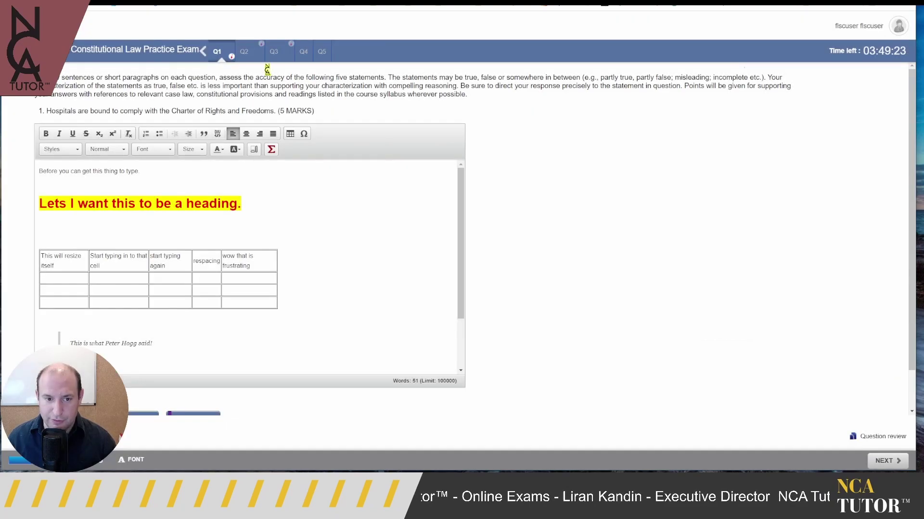
{"action": "left_click", "coordinate": [278, 56]}
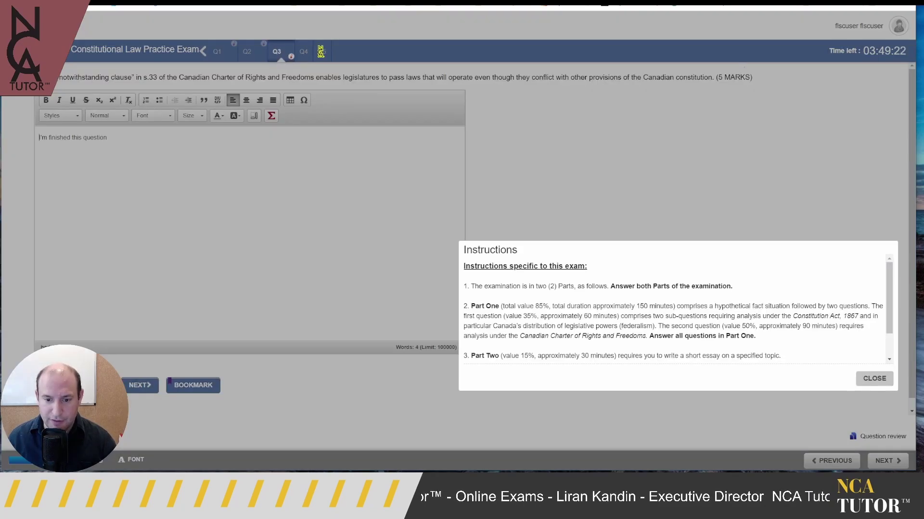
{"action": "left_click", "coordinate": [878, 380]}
{"action": "left_click", "coordinate": [308, 57]}
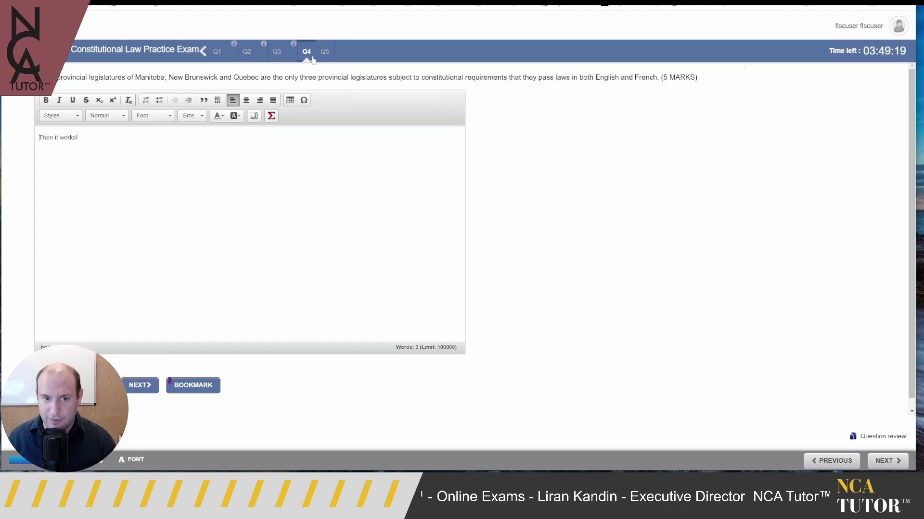
{"action": "left_click", "coordinate": [324, 56]}
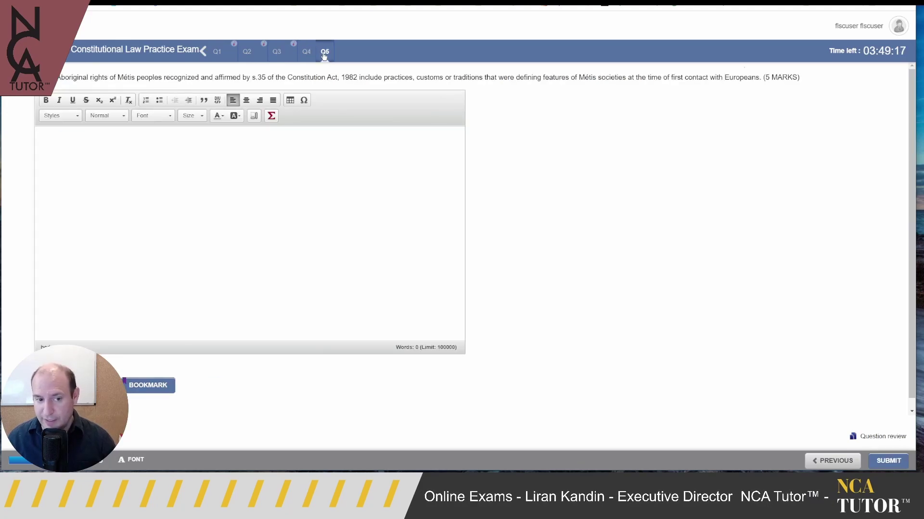
{"action": "left_click", "coordinate": [188, 267]}
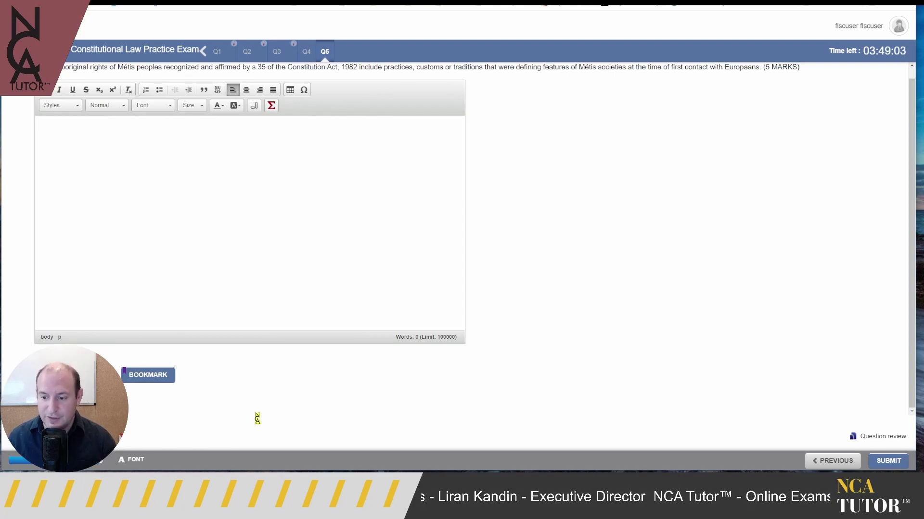
{"action": "scroll", "coordinate": [511, 351], "scroll_direction": "up", "scroll_amount": 1}
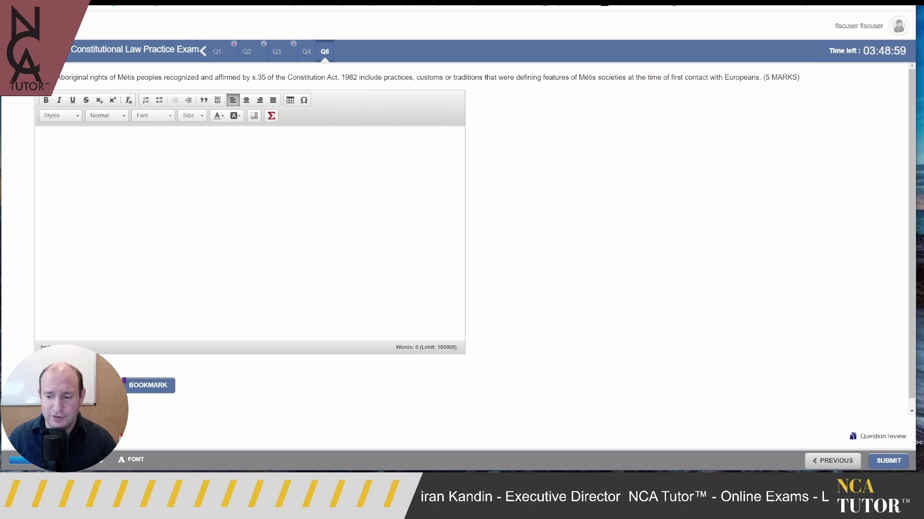
Start submitting the exam, read the confirmation warning, and decline the submission.
{"action": "left_click", "coordinate": [898, 460]}
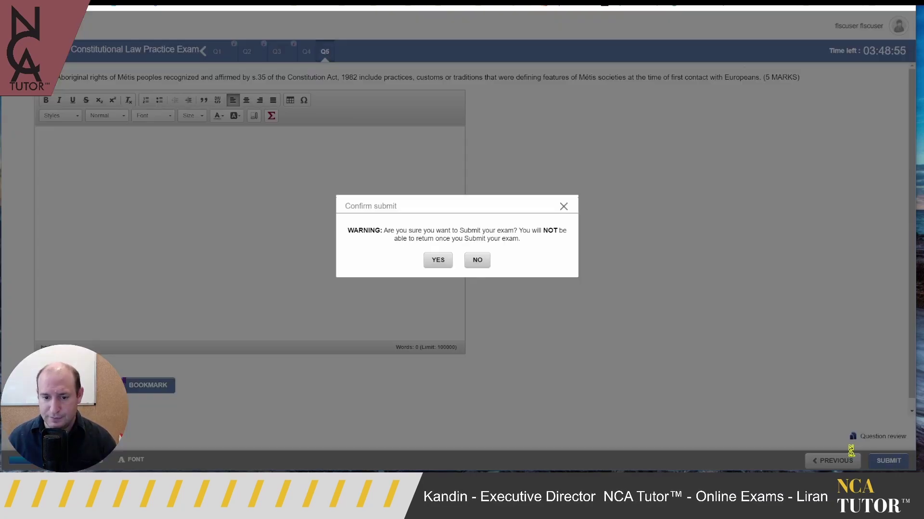
{"action": "left_click_drag", "start_coordinate": [412, 230], "coordinate": [494, 239]}
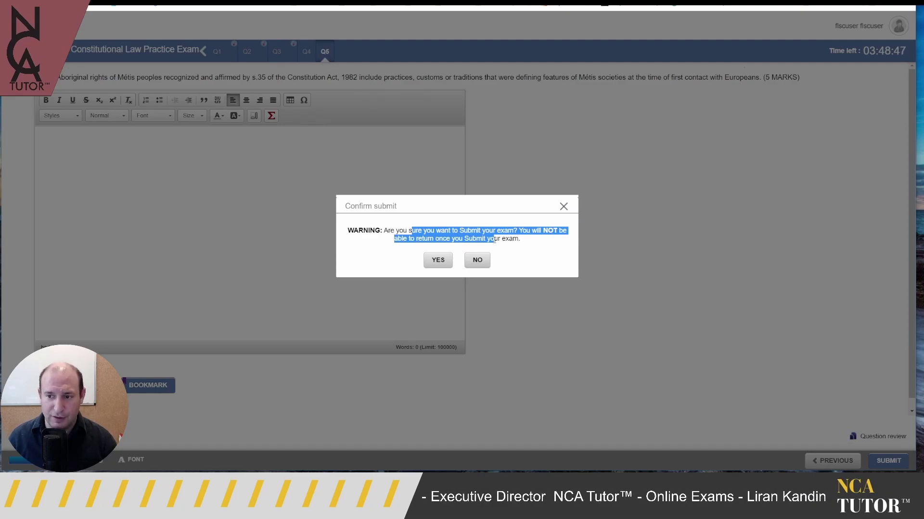
{"action": "left_click", "coordinate": [479, 262]}
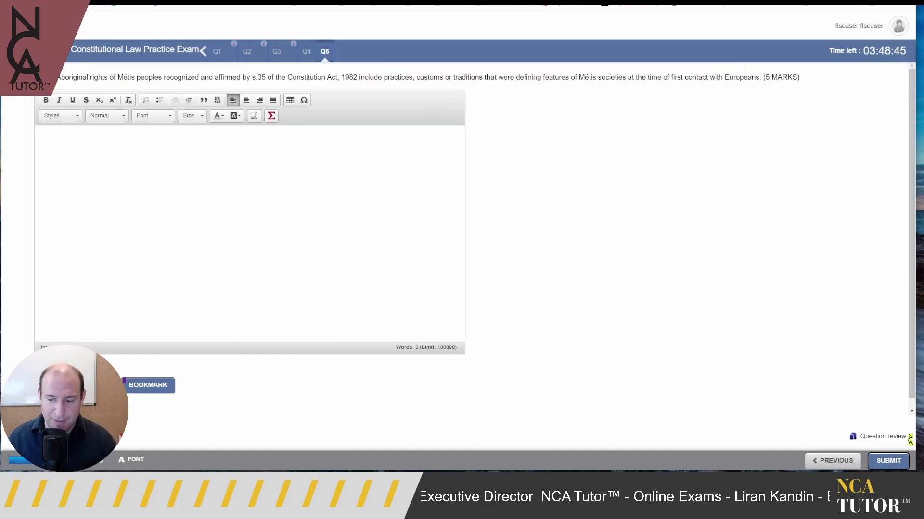
Submit the practice exam with confirmation, and close the finished exam and NCA Tutor pages to return to the NCA website.
{"action": "left_click", "coordinate": [885, 461]}
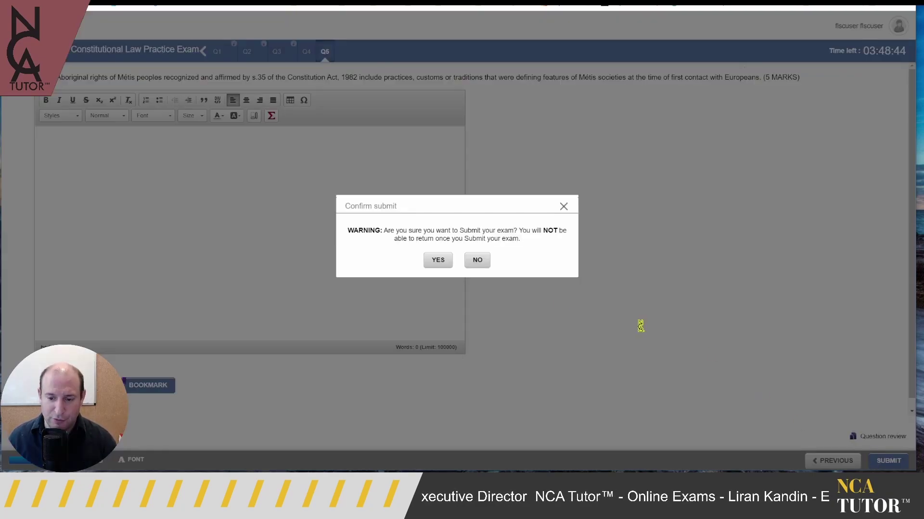
{"action": "left_click", "coordinate": [439, 259]}
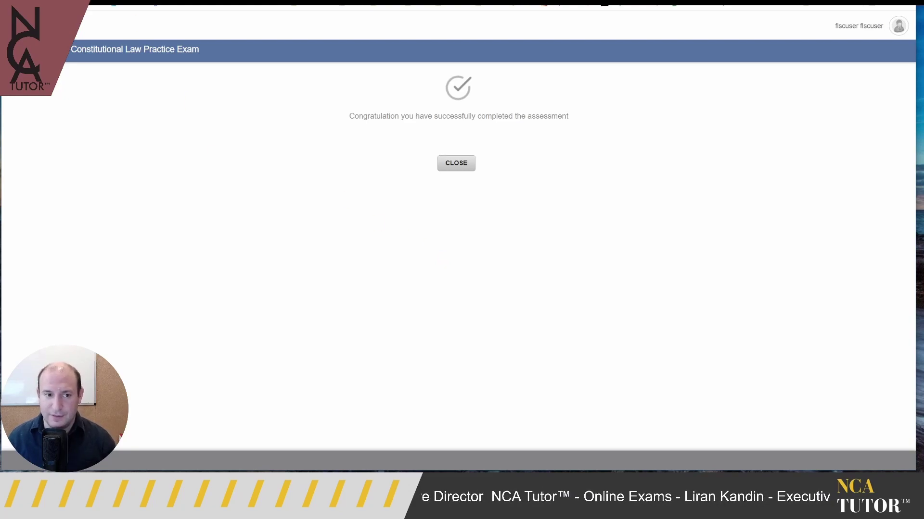
{"action": "key", "text": "ctrl+w"}
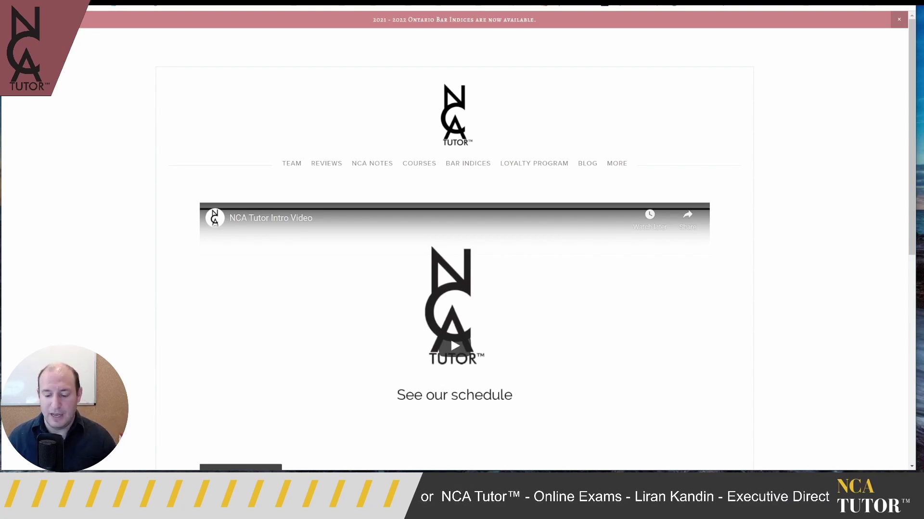
{"action": "key", "text": "ctrl+w"}
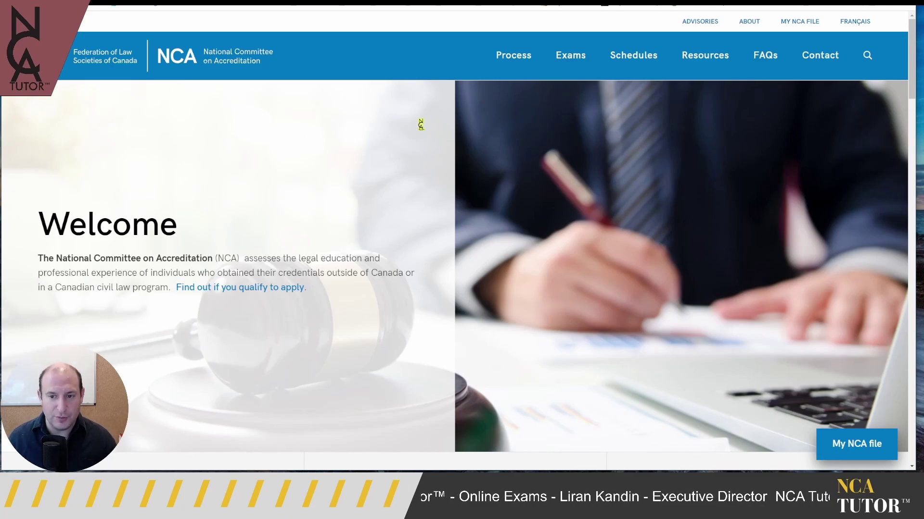
Open the NCA's Exam outlines and samples page and look through its syllabi and sample exam list.
{"action": "mouse_move", "coordinate": [571, 55]}
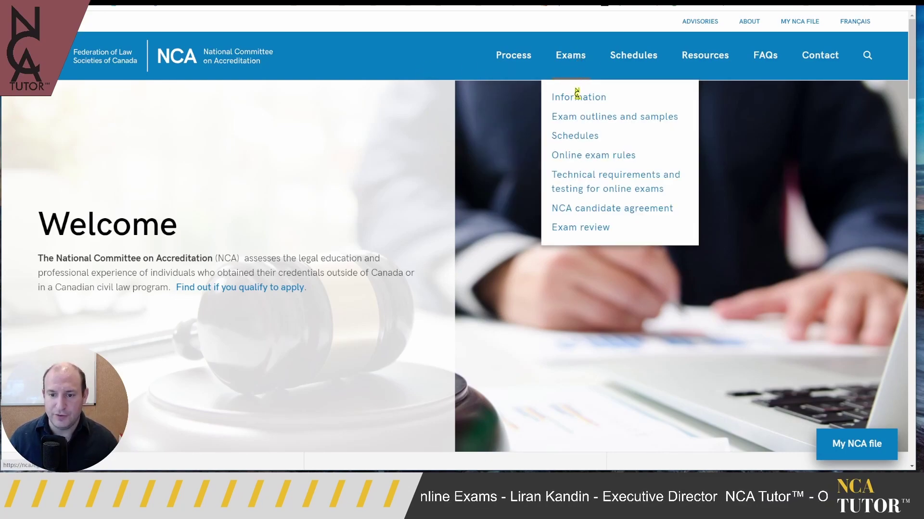
{"action": "left_click", "coordinate": [578, 117]}
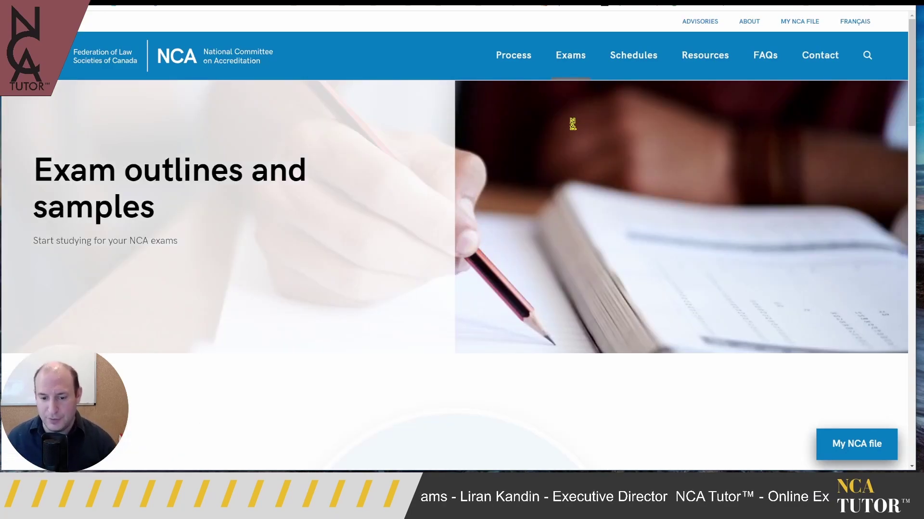
{"action": "scroll", "coordinate": [519, 141], "scroll_direction": "down", "scroll_amount": 5}
{"action": "scroll", "coordinate": [500, 149], "scroll_direction": "down", "scroll_amount": 15}
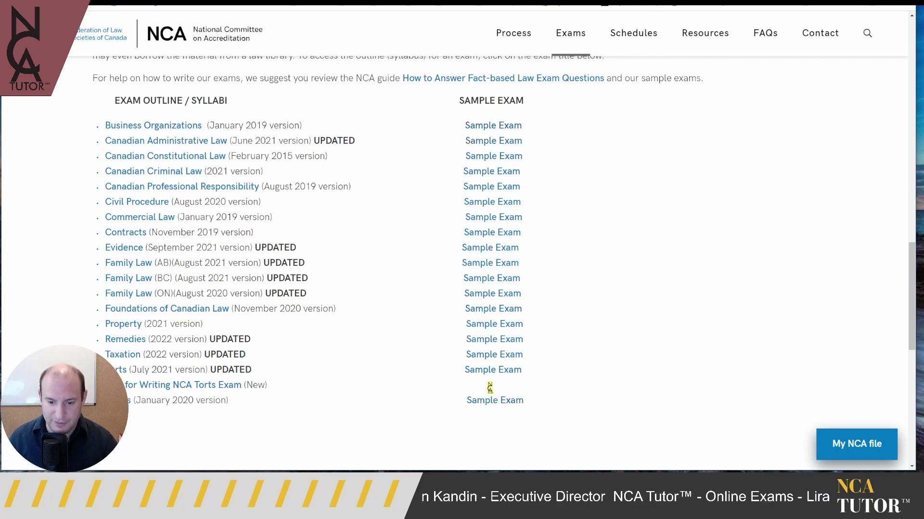
{"action": "scroll", "coordinate": [410, 356], "scroll_direction": "up", "scroll_amount": 5}
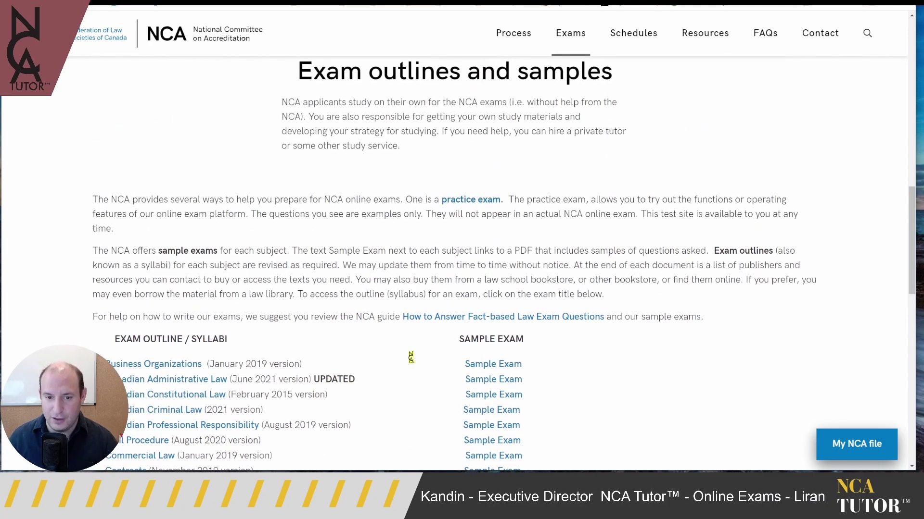
{"action": "scroll", "coordinate": [410, 356], "scroll_direction": "up", "scroll_amount": 2}
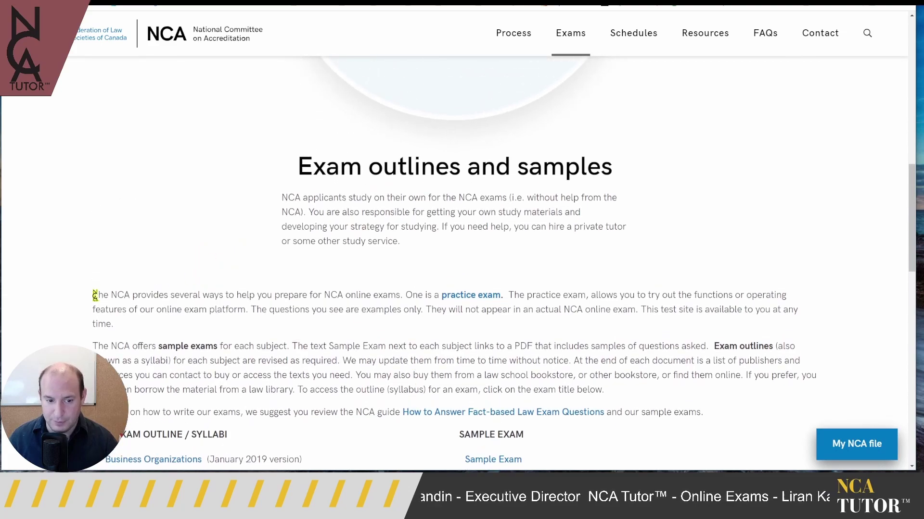
Read the paragraph about the ways the NCA helps candidates prepare for online exams.
{"action": "left_click_drag", "start_coordinate": [96, 290], "coordinate": [134, 330]}
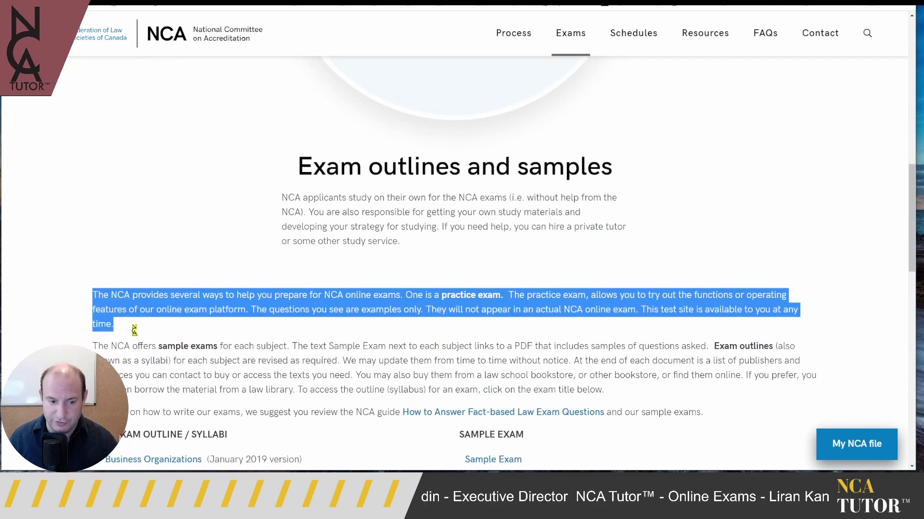
{"action": "left_click", "coordinate": [135, 323]}
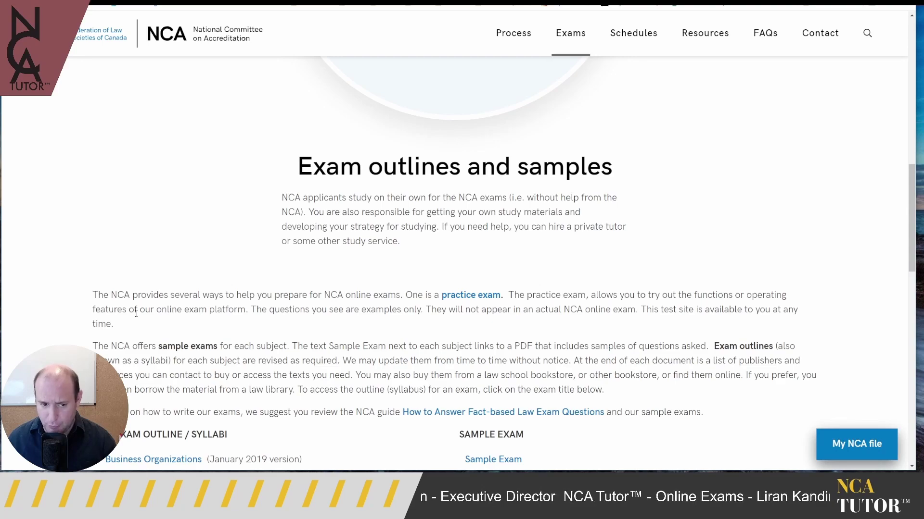
{"action": "left_click_drag", "start_coordinate": [104, 294], "coordinate": [400, 299]}
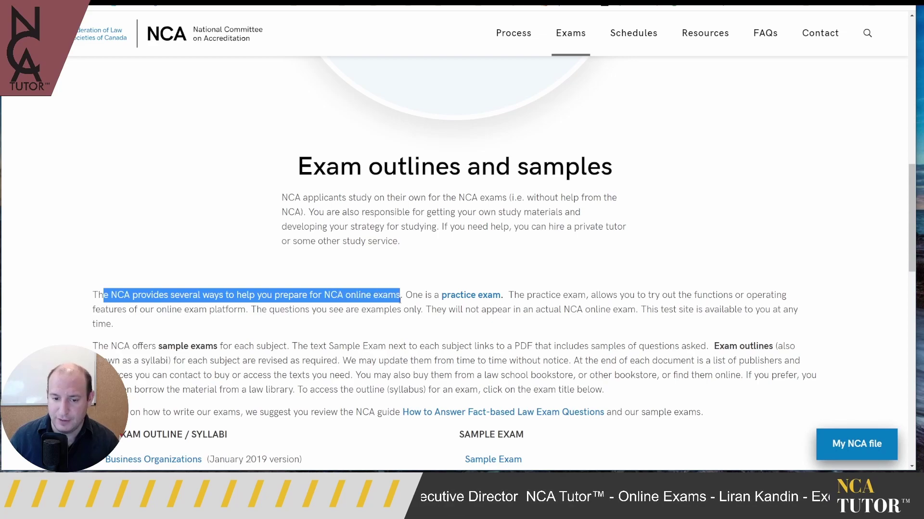
{"action": "left_click", "coordinate": [402, 299]}
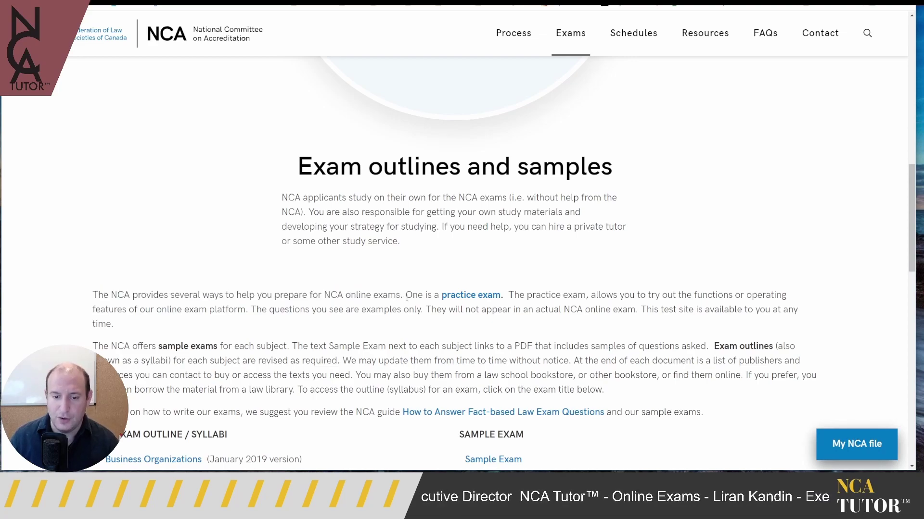
Follow the practice exam link and read the address in the redirect notice.
{"action": "left_click", "coordinate": [463, 298]}
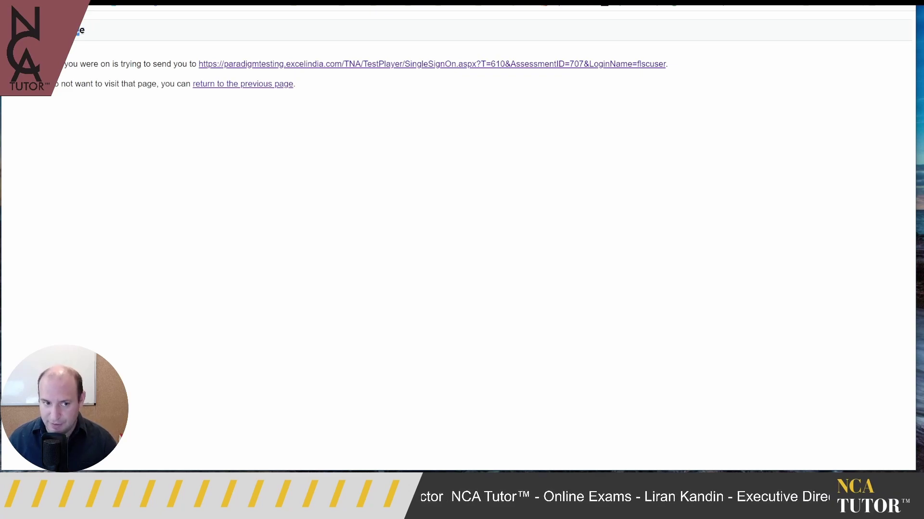
{"action": "left_click_drag", "start_coordinate": [63, 72], "coordinate": [339, 76]}
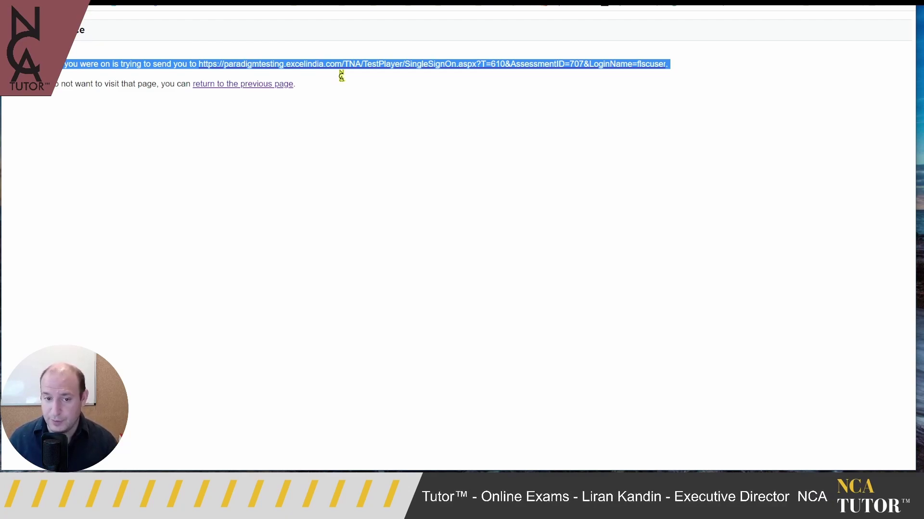
{"action": "left_click", "coordinate": [362, 105]}
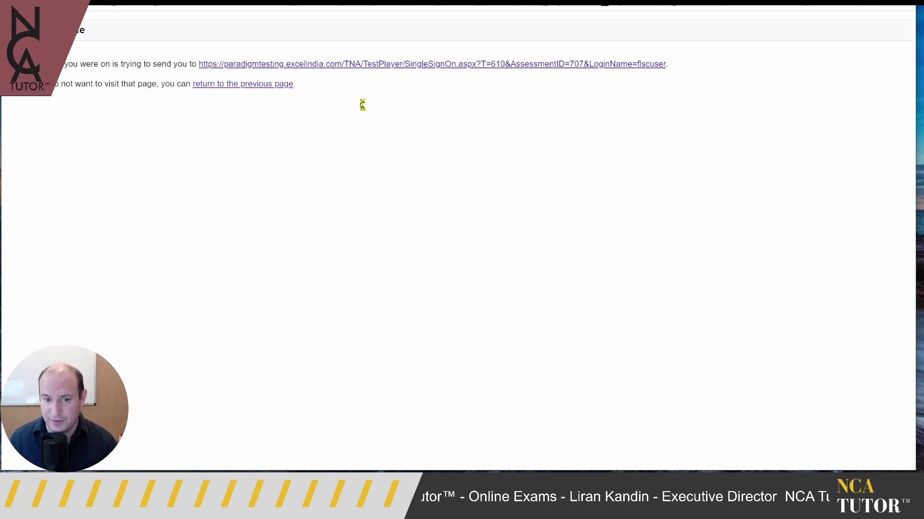